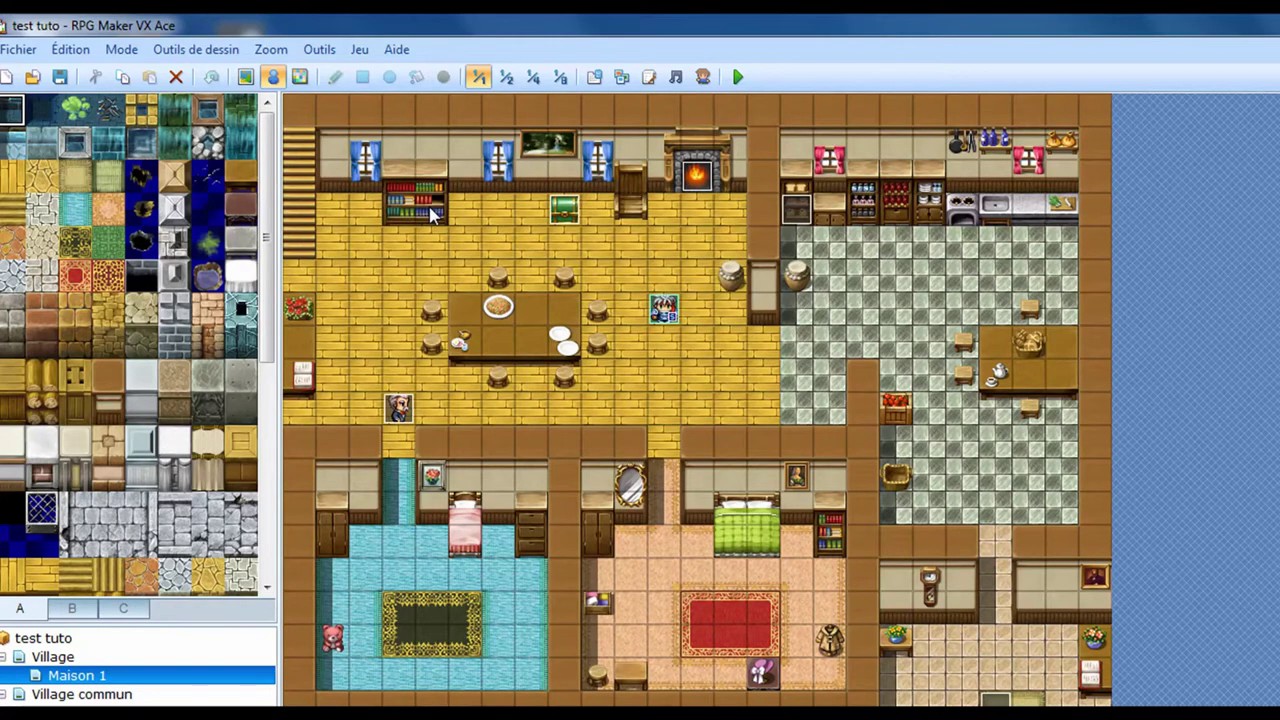
# Create an event on the right half of the living-room bookshelf and set its display priority to "Même niveau que le héros"
pyautogui.click(432, 212)
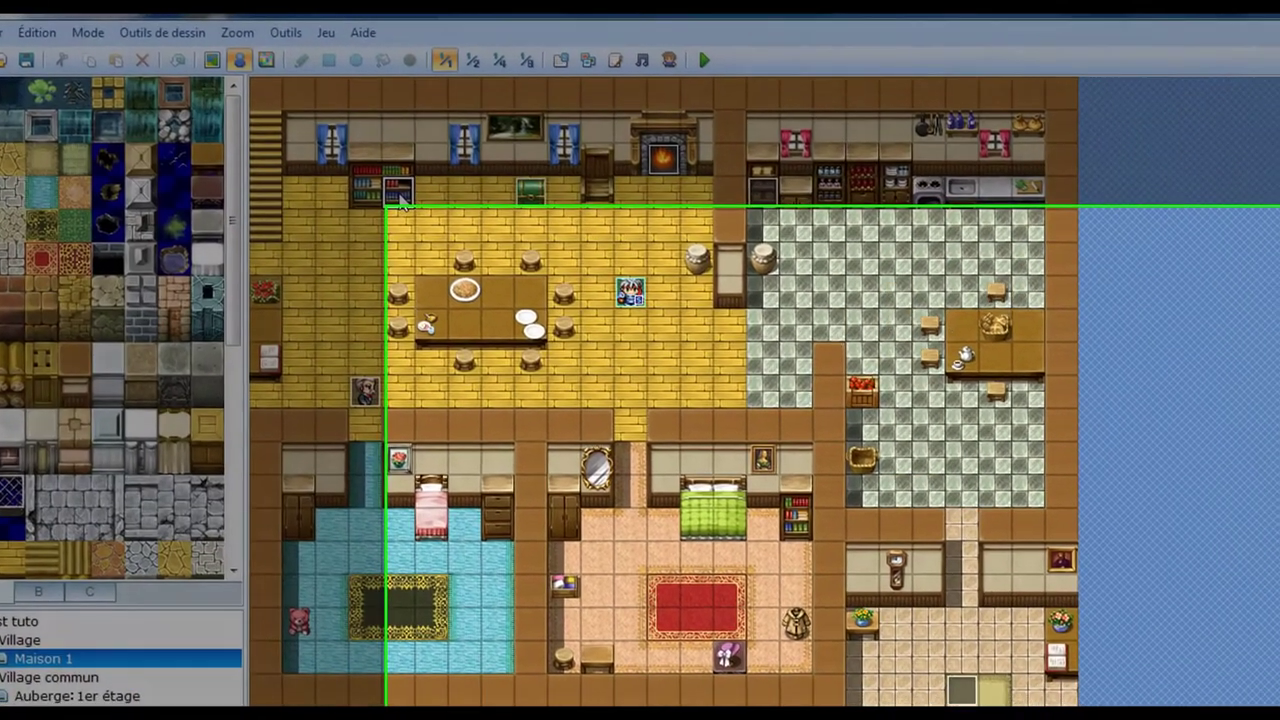
pyautogui.doubleClick(432, 212)
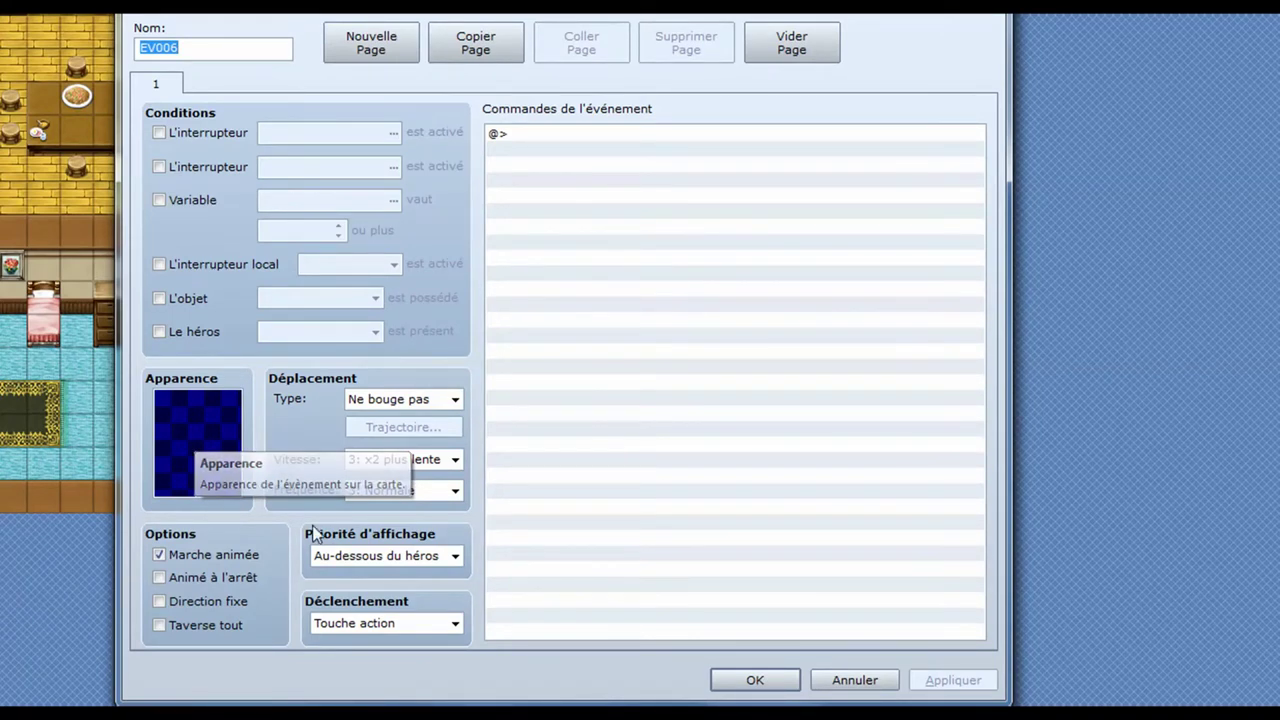
pyautogui.click(406, 558)
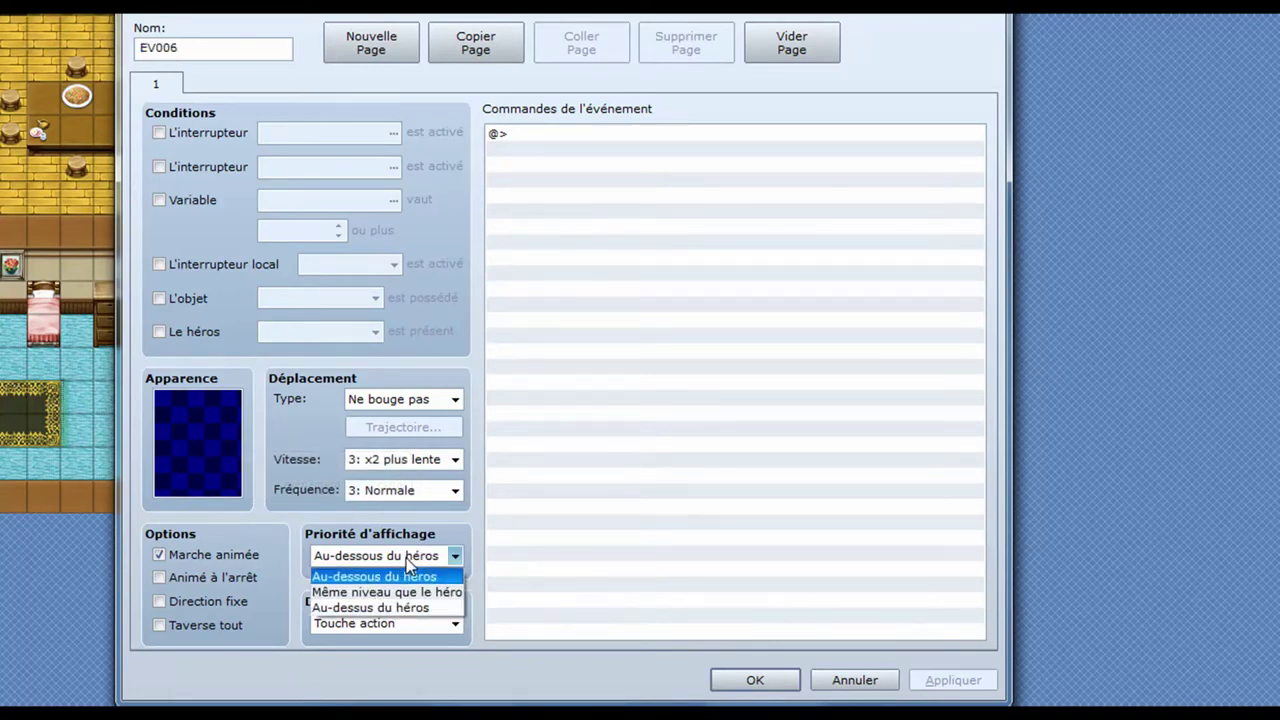
pyautogui.click(398, 594)
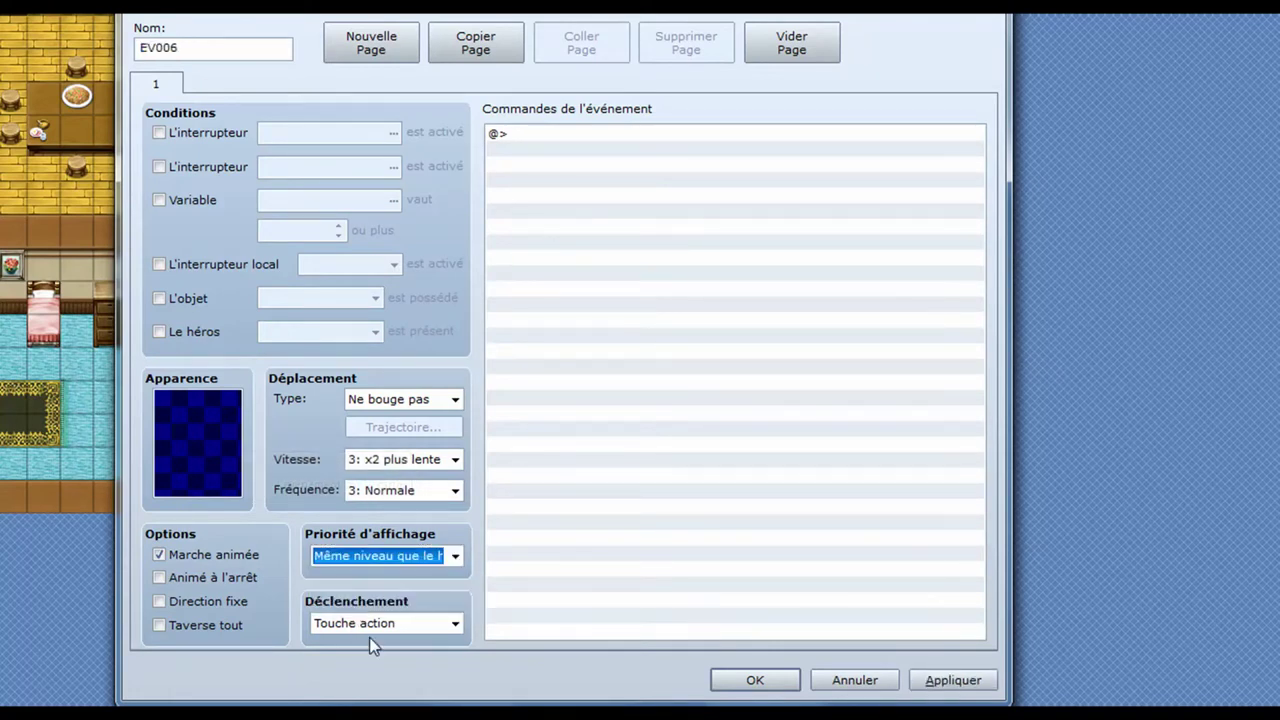
pyautogui.moveTo(390, 633)
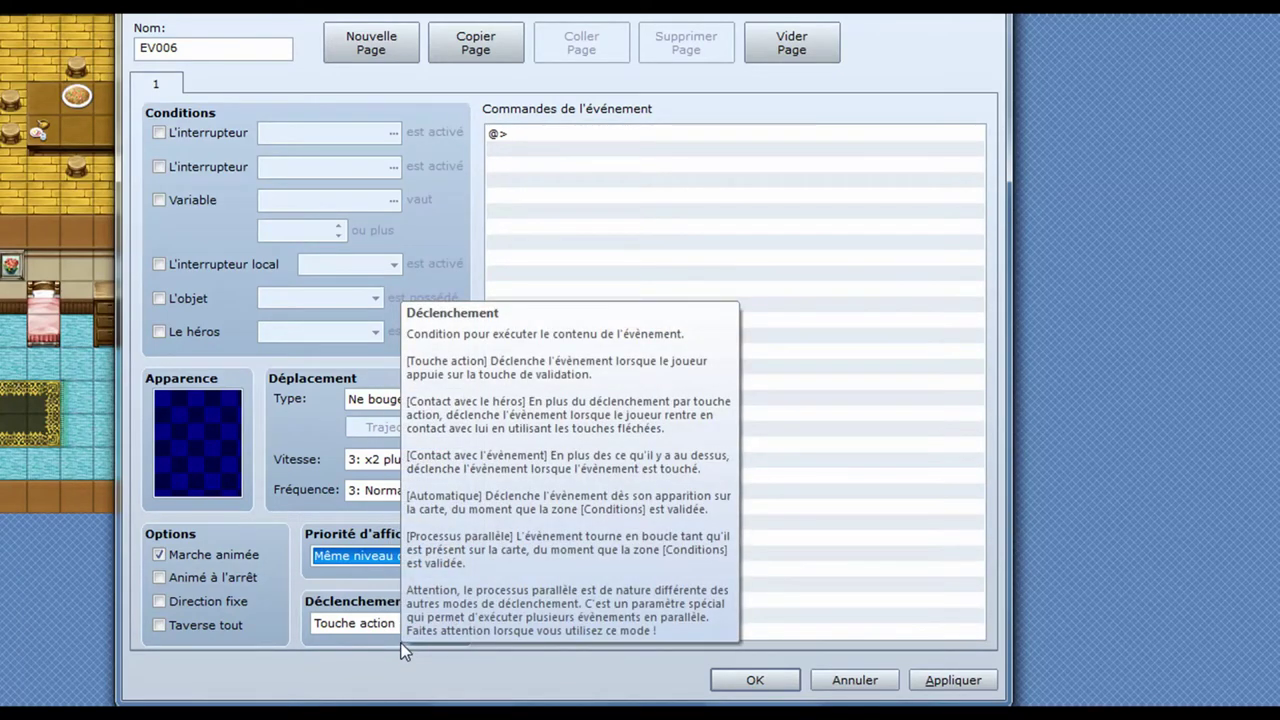
# Add an "Afficher un choix" command to the event with the choices "Lire un livre sur les combats" and "Ne pas lire"
pyautogui.click(596, 136)
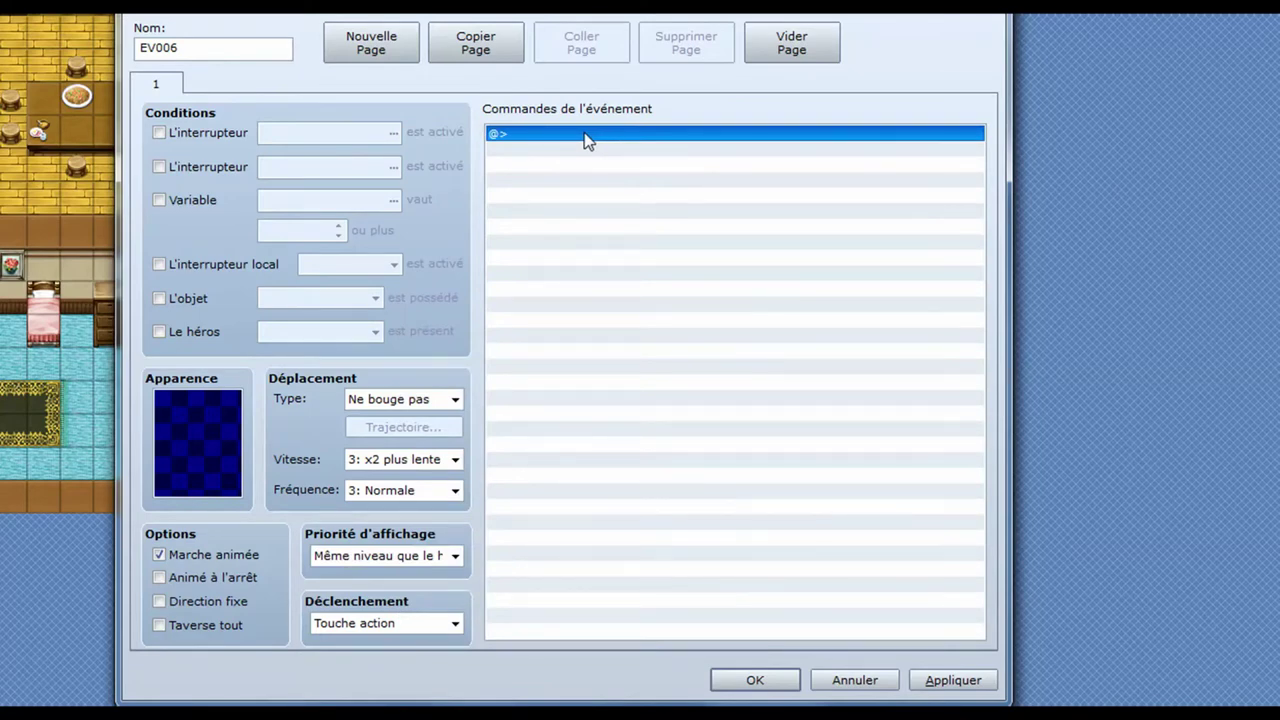
pyautogui.doubleClick(587, 136)
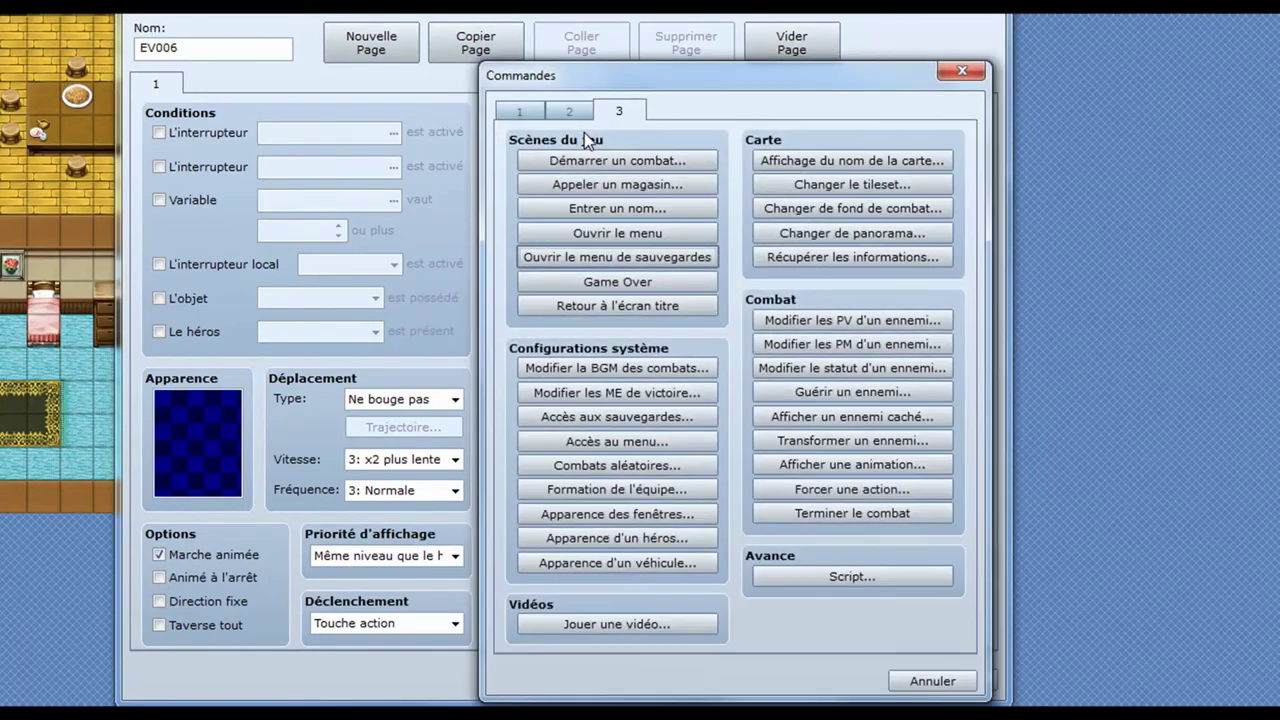
pyautogui.click(519, 112)
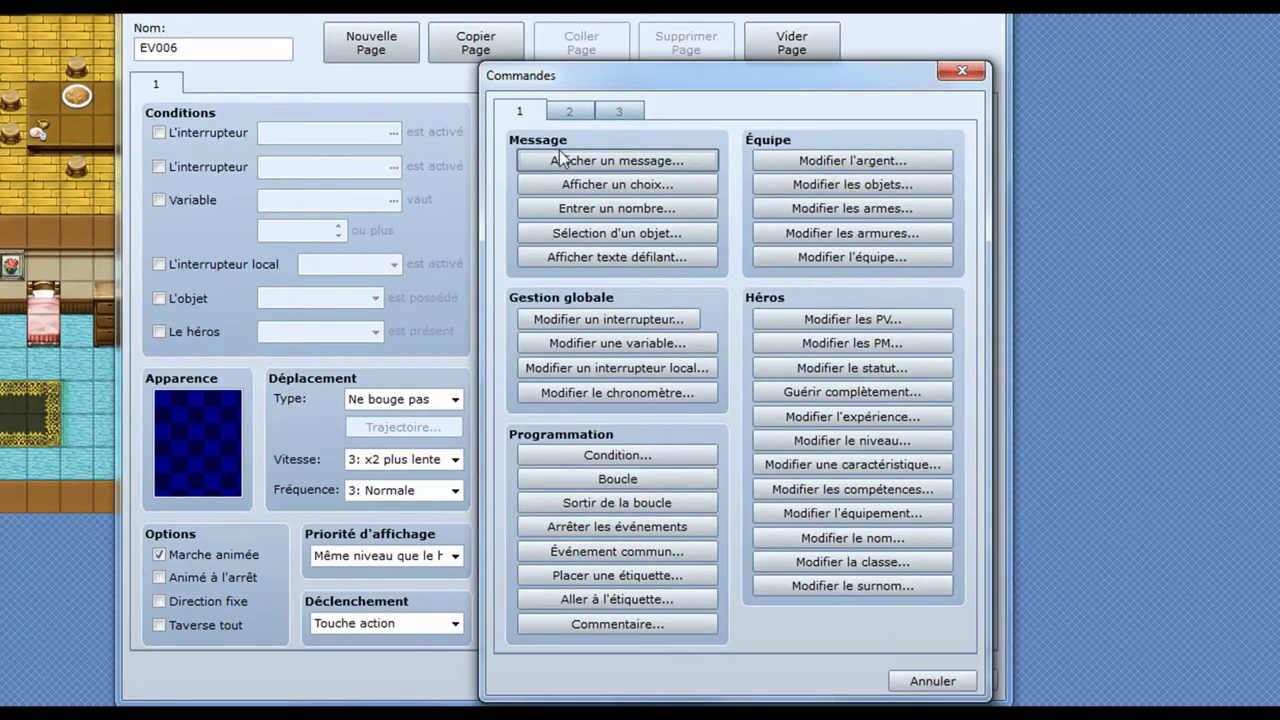
pyautogui.click(588, 190)
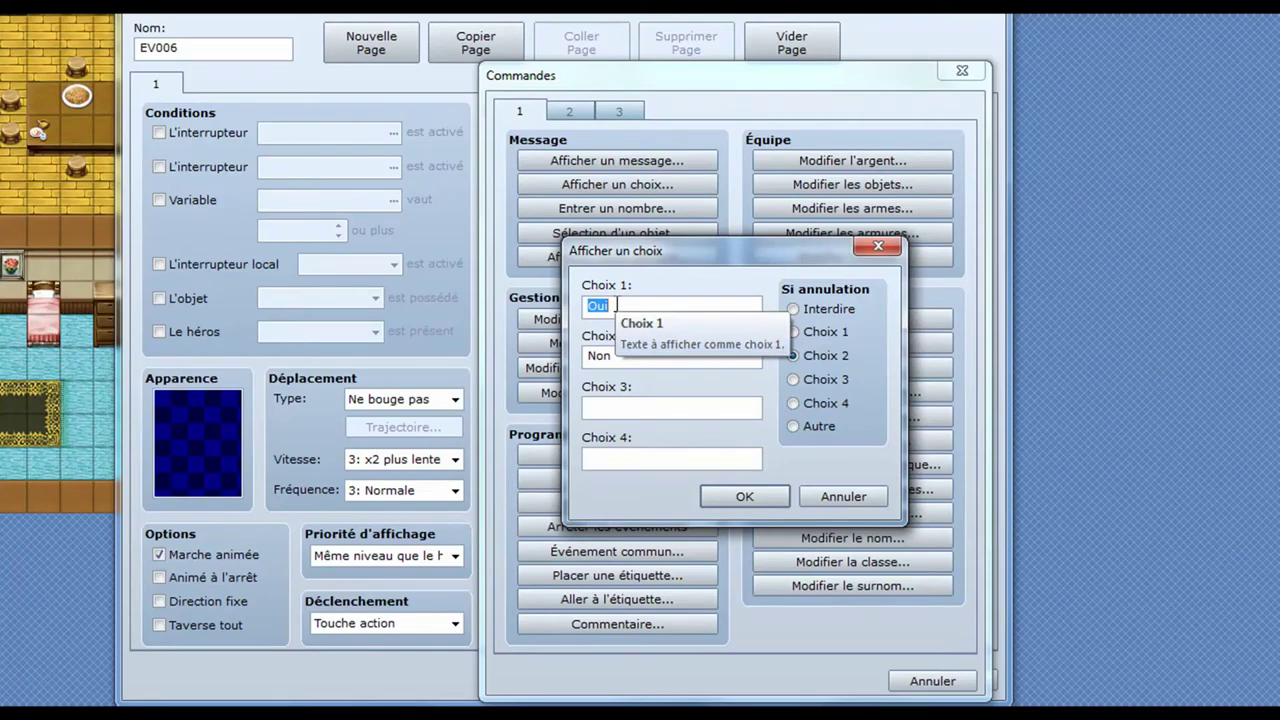
pyautogui.write('Lire un livre sur les combats')
pyautogui.press('Tab')
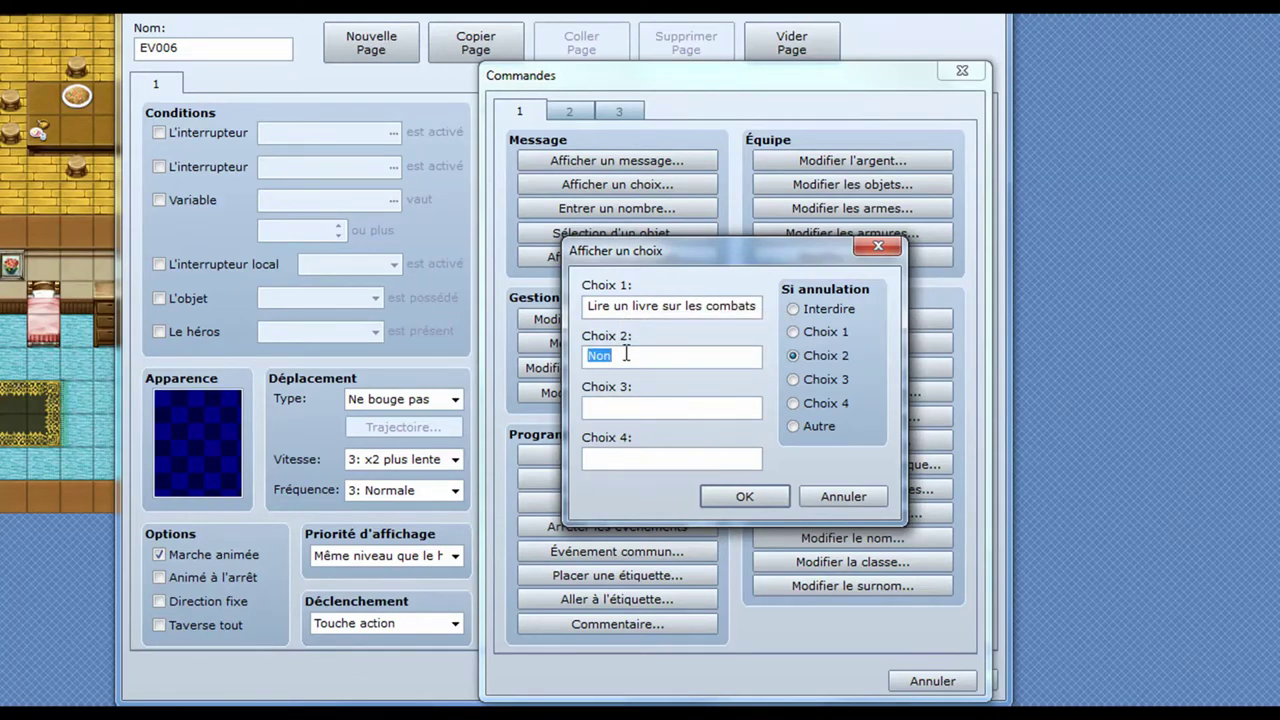
pyautogui.write('Ne pas liv')
pyautogui.press('BackSpace')
pyautogui.write('re')
pyautogui.click(738, 496)
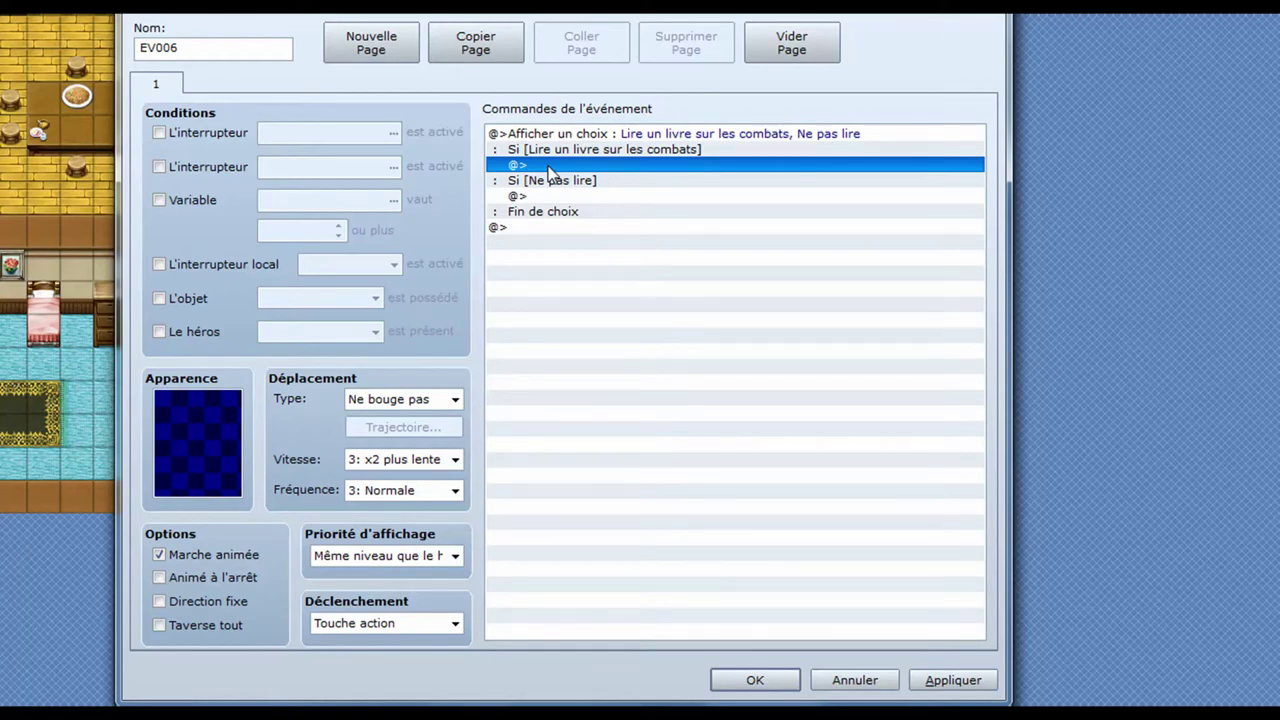
# In the "Lire un livre sur les combats" branch, increase the experience of hero 001:Eric by a constant 50 with the level-up message enabled
pyautogui.doubleClick(548, 166)
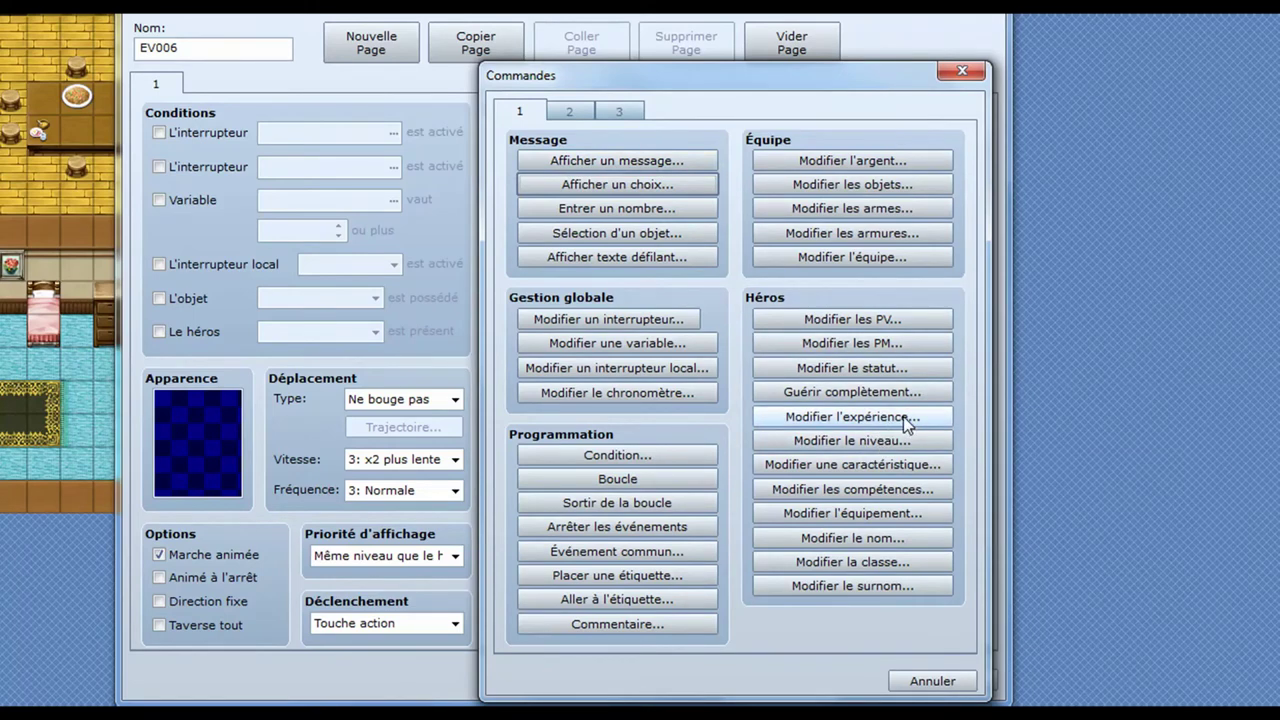
pyautogui.click(903, 418)
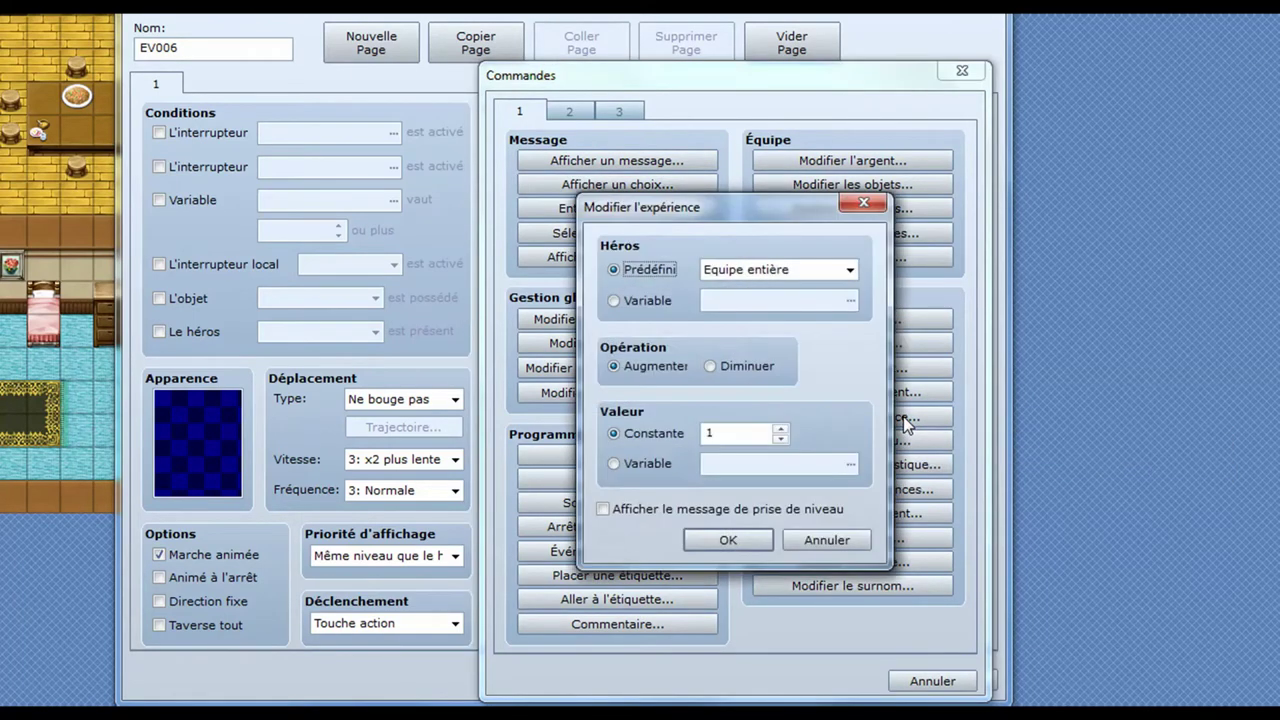
pyautogui.click(849, 271)
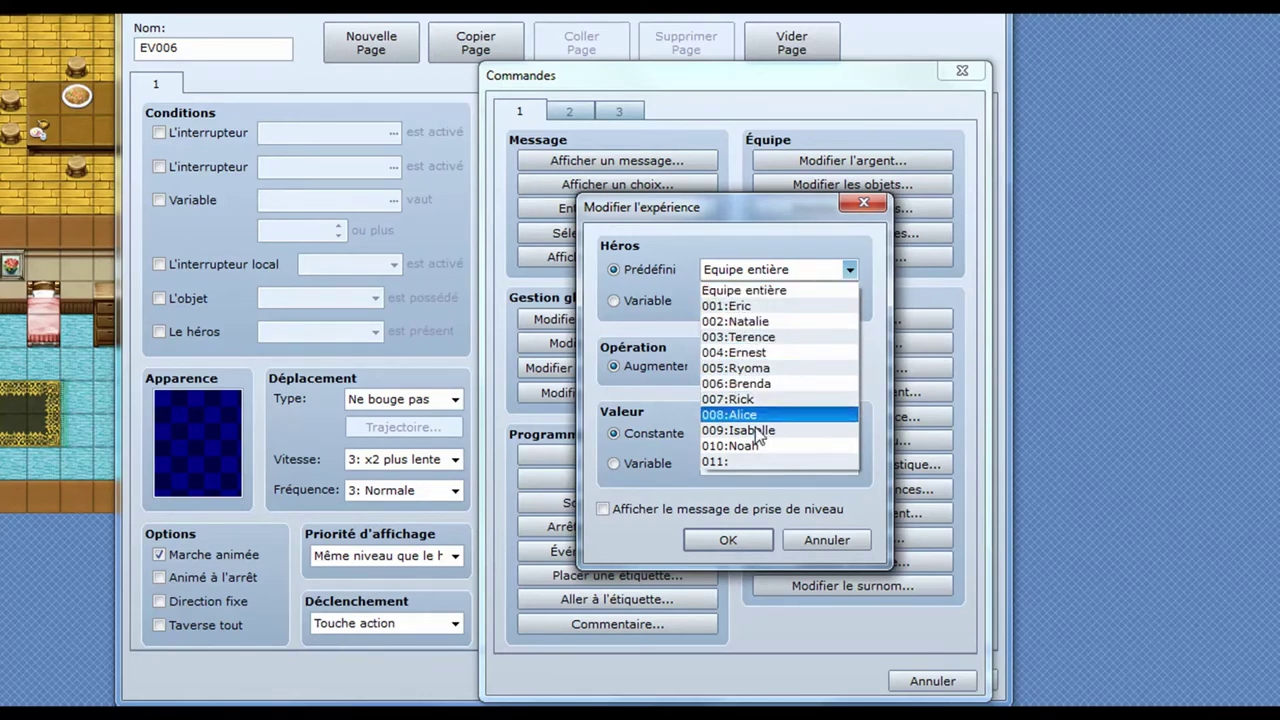
pyautogui.click(762, 306)
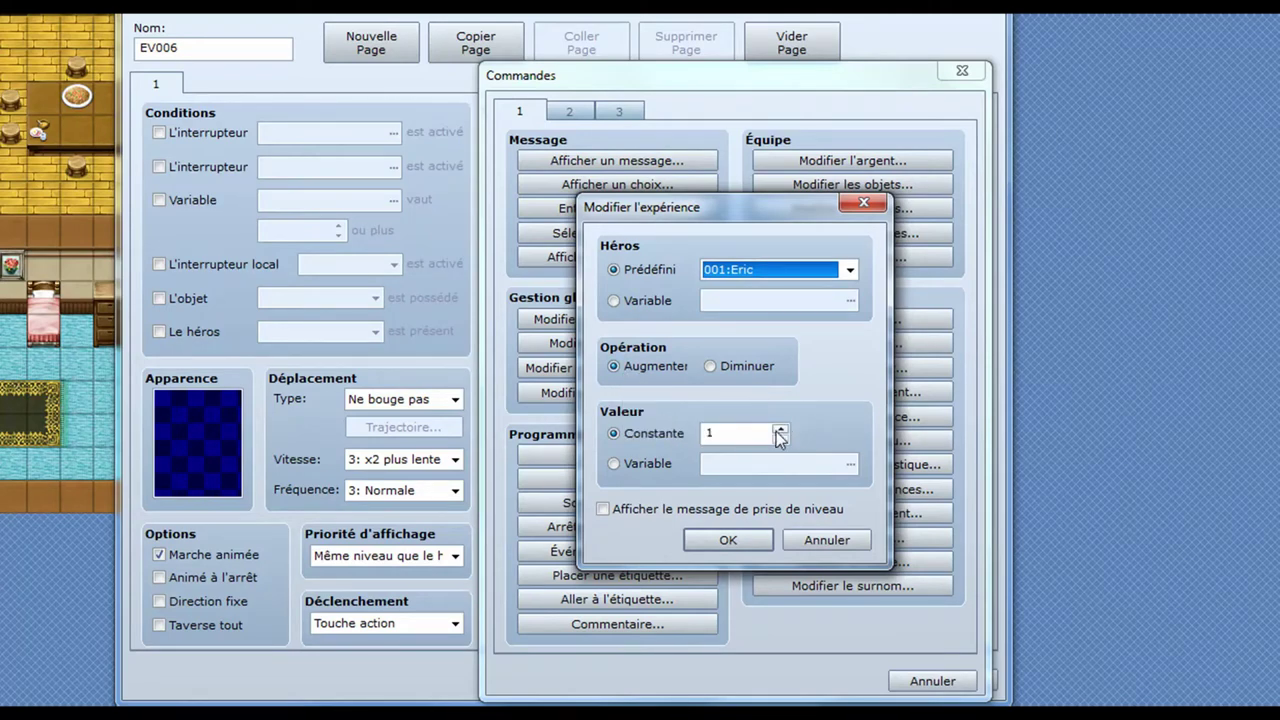
pyautogui.doubleClick(725, 430)
pyautogui.write('50')
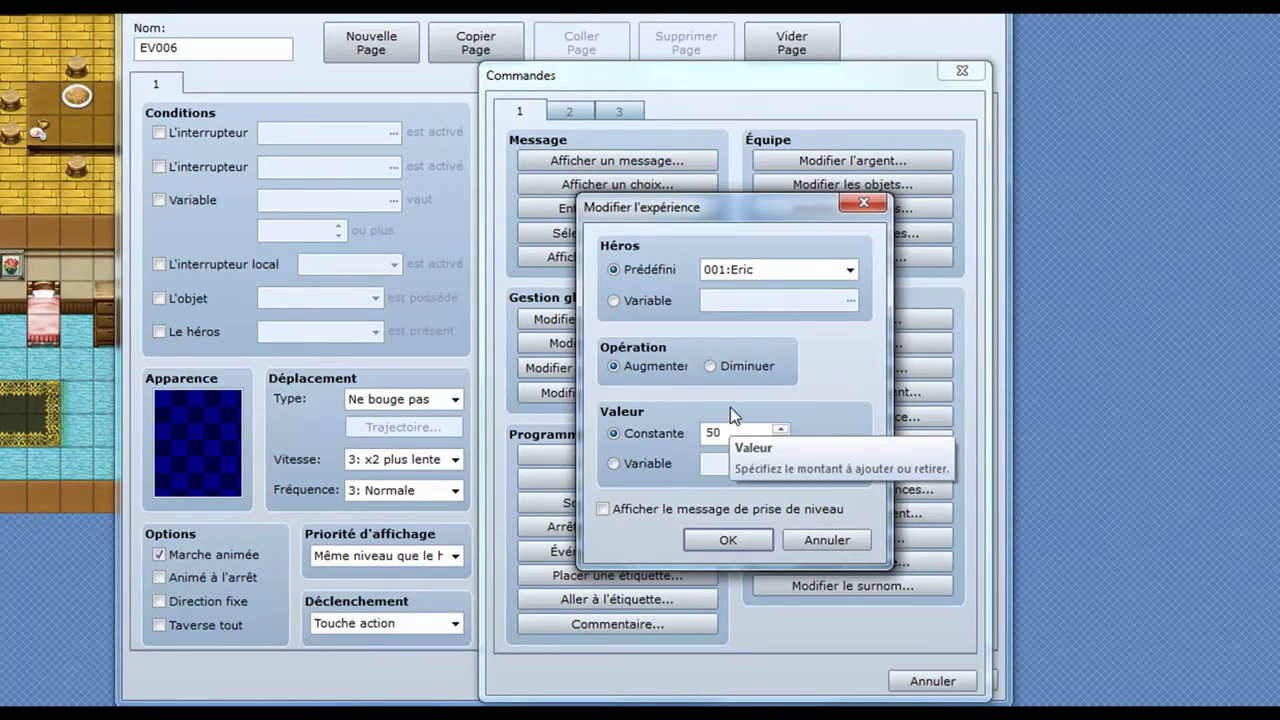
pyautogui.click(603, 509)
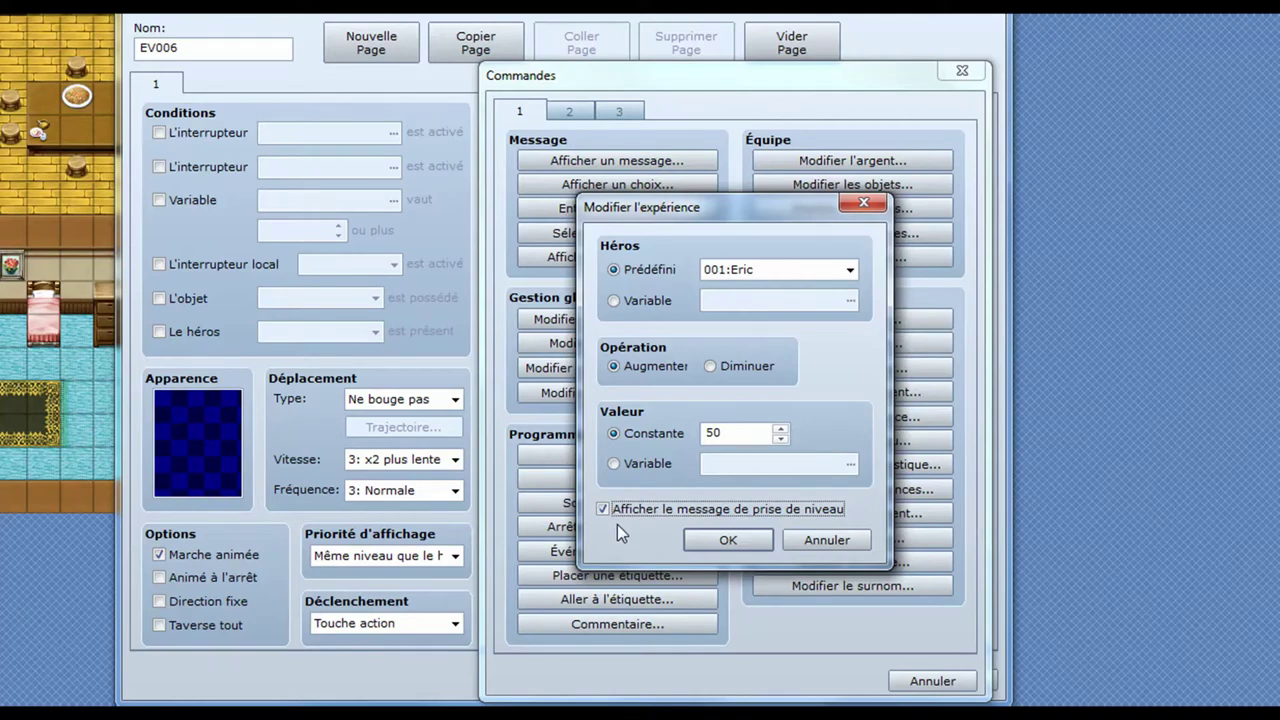
pyautogui.click(727, 539)
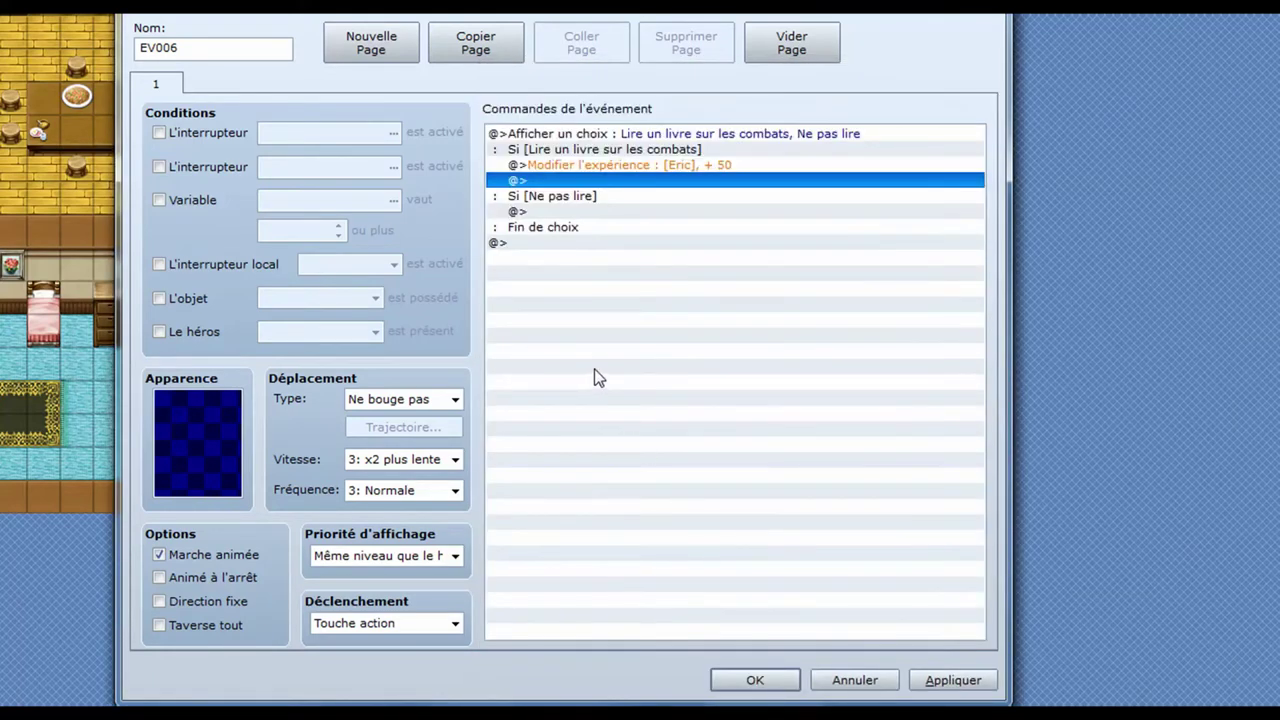
# Below the experience command, show animation "045:Malus 1" on Héros, with waiting for the animation's end enabled
pyautogui.doubleClick(577, 184)
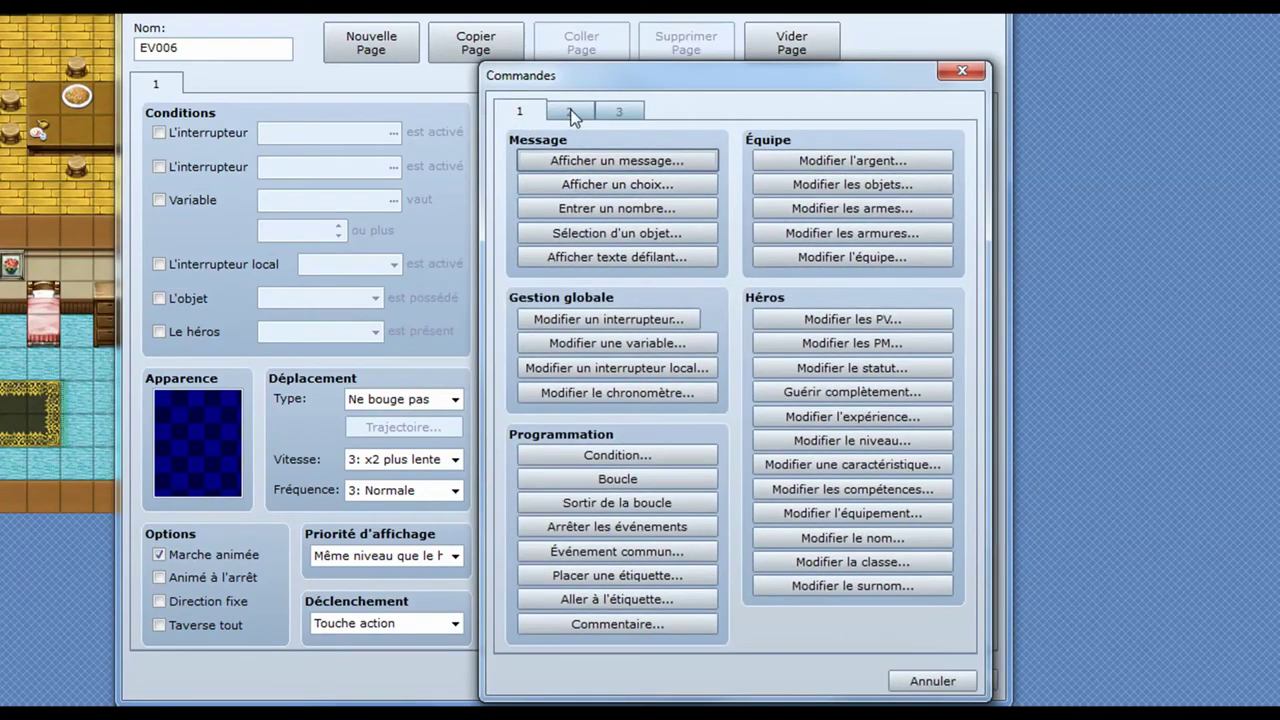
pyautogui.click(571, 112)
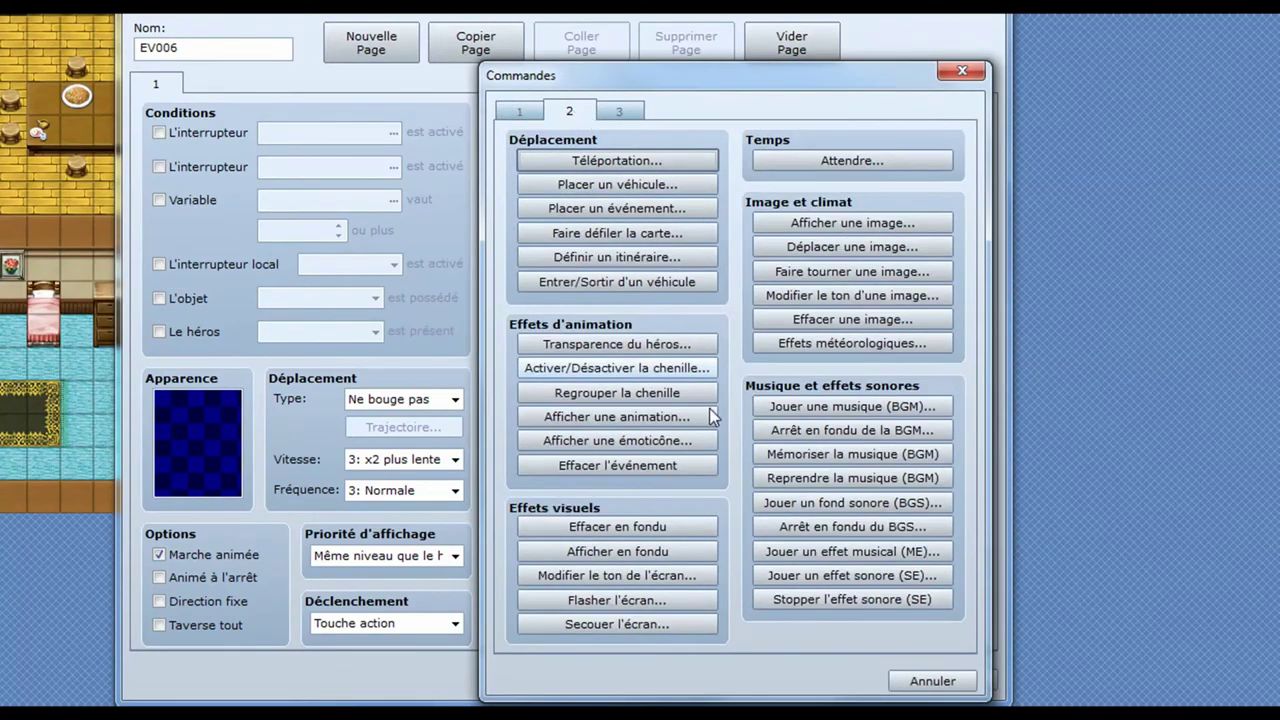
pyautogui.click(628, 418)
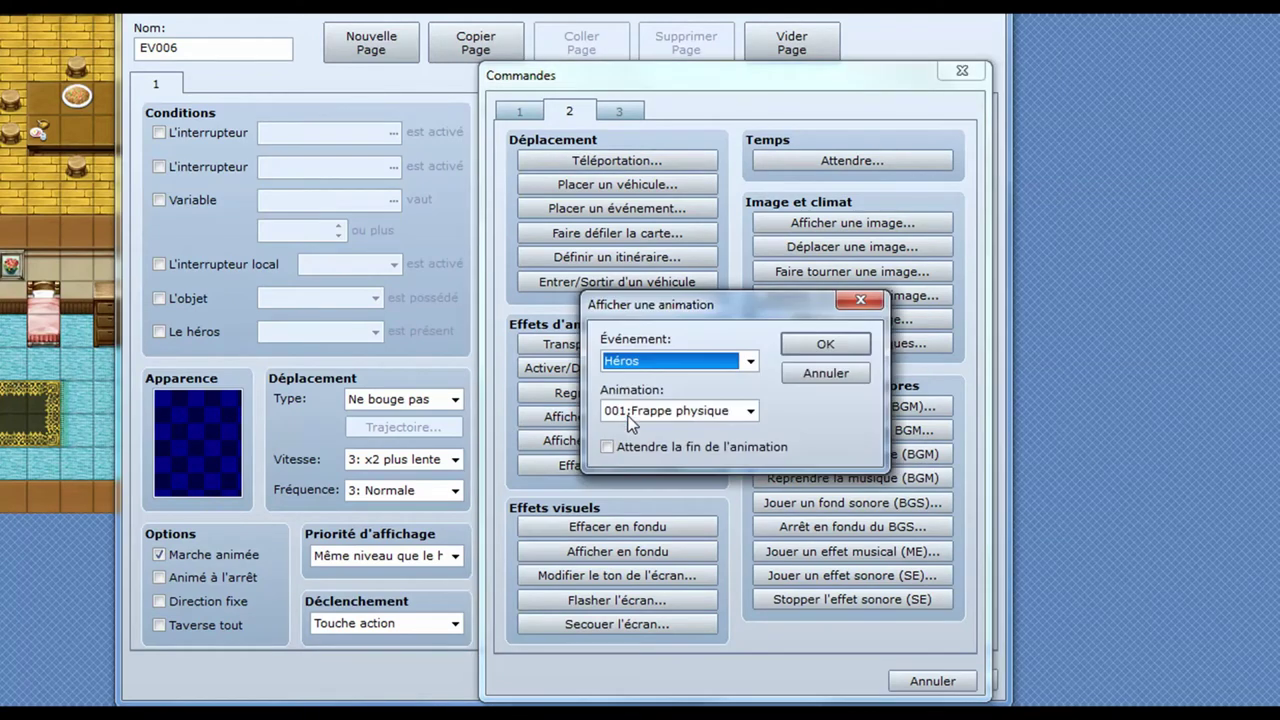
pyautogui.click(751, 362)
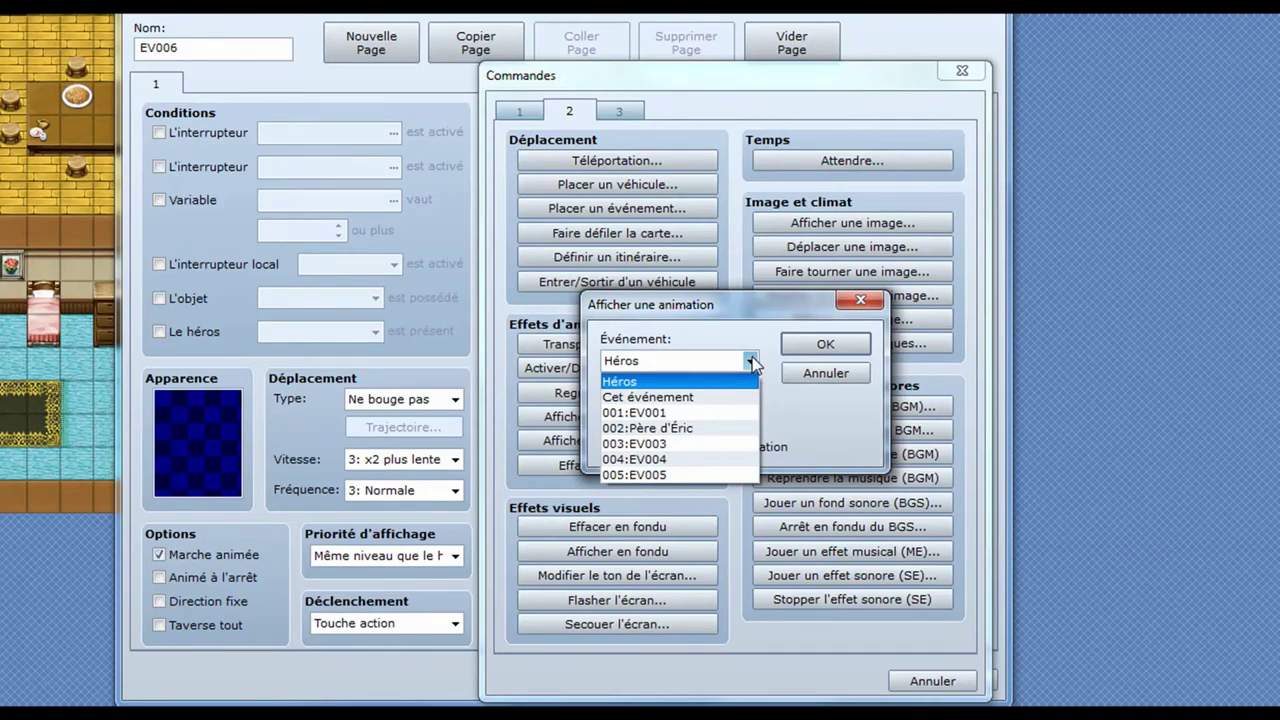
pyautogui.click(705, 382)
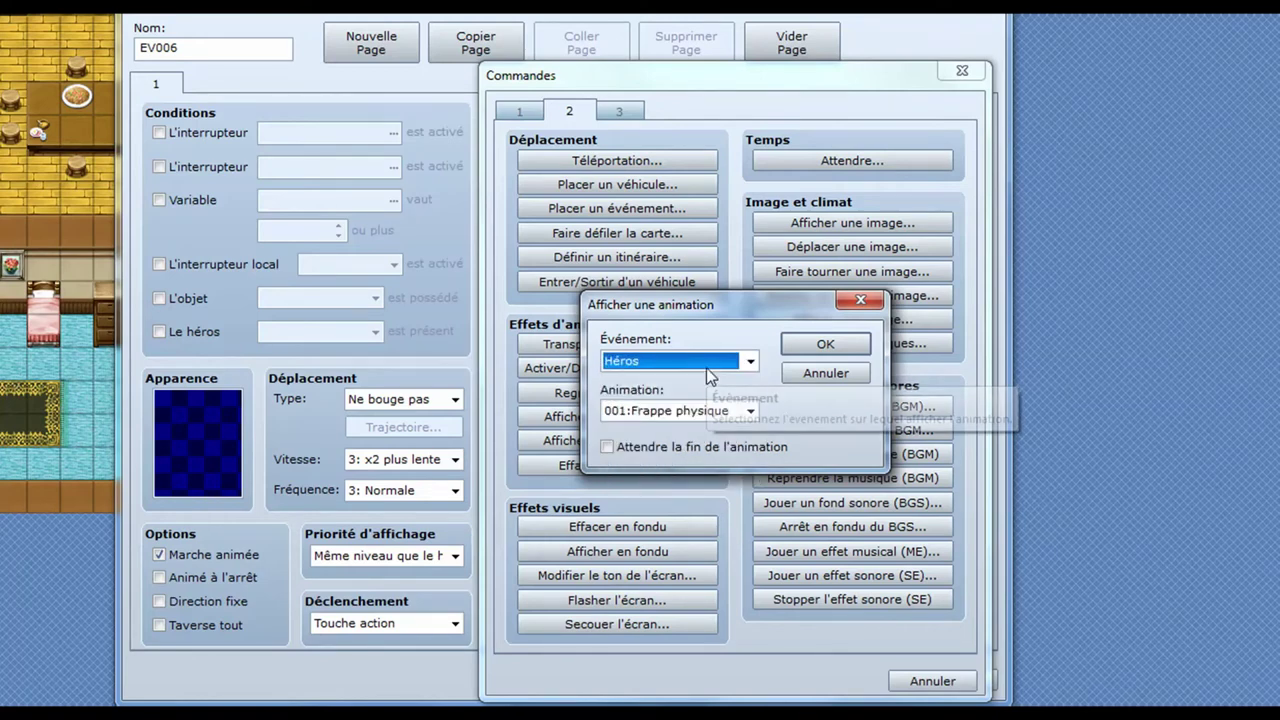
pyautogui.click(750, 411)
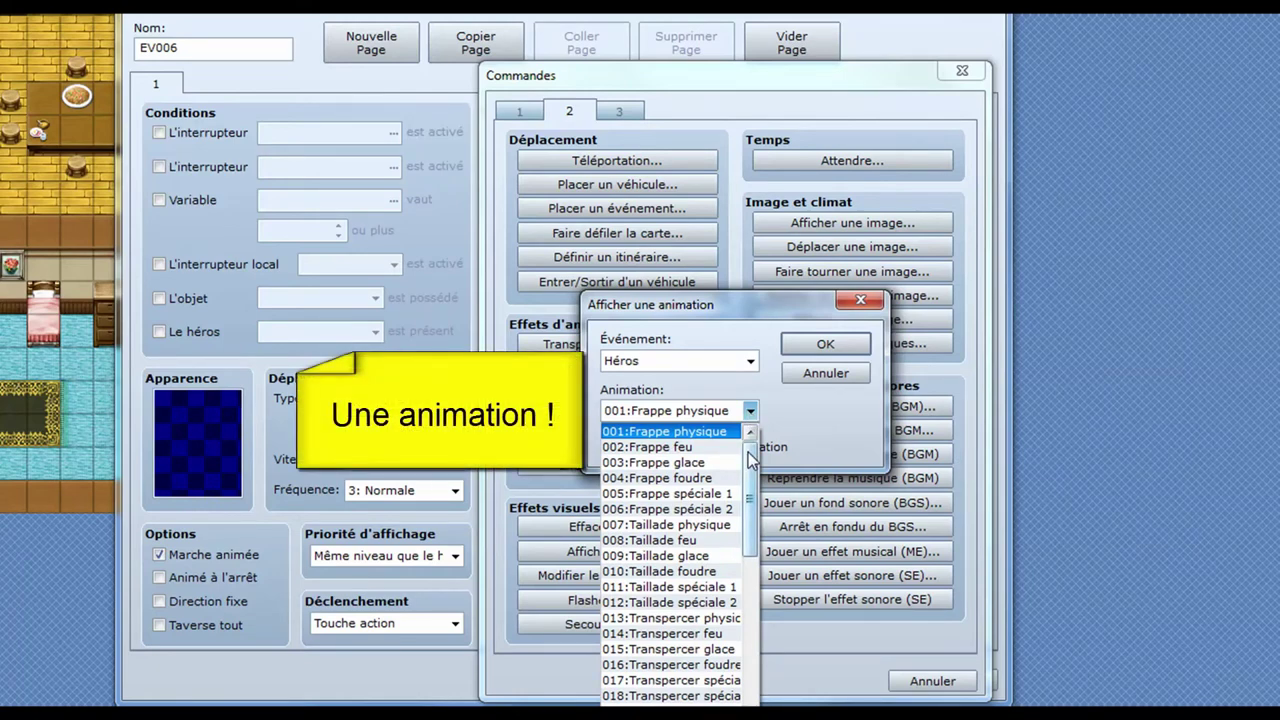
pyautogui.moveTo(751, 455); pyautogui.dragTo(753, 510)
pyautogui.moveTo(755, 543); pyautogui.dragTo(762, 597)
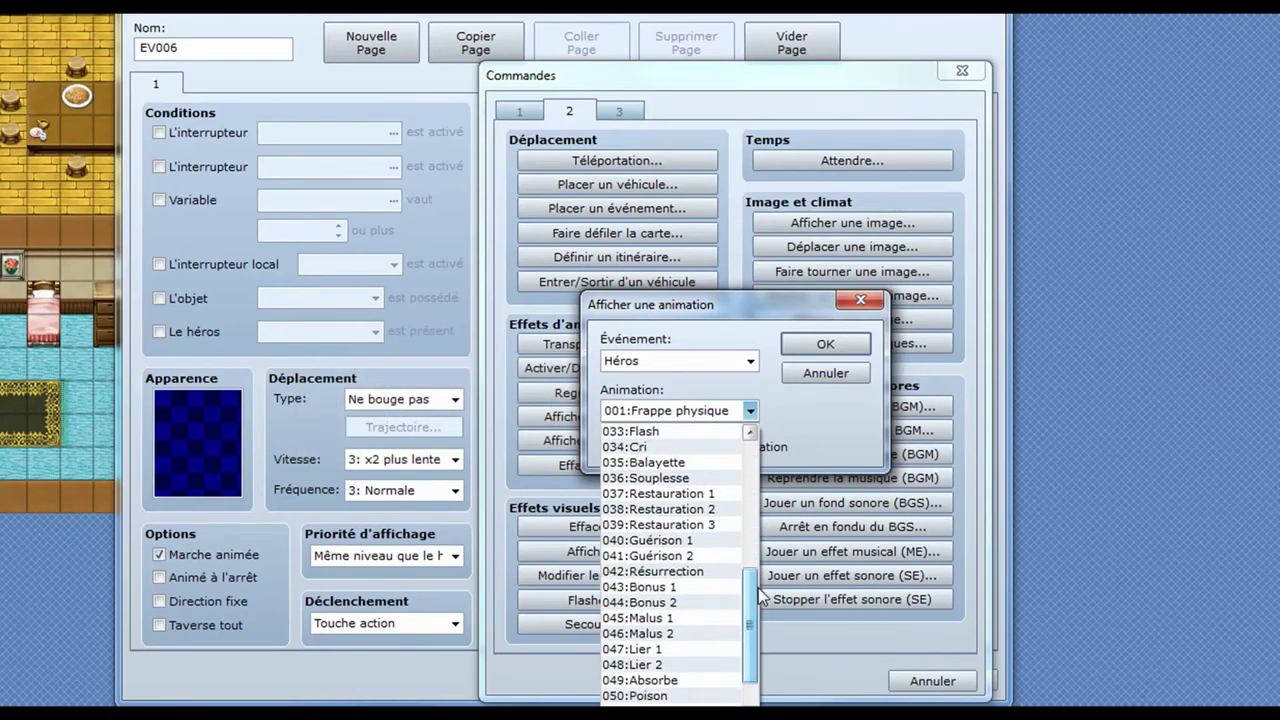
pyautogui.click(686, 619)
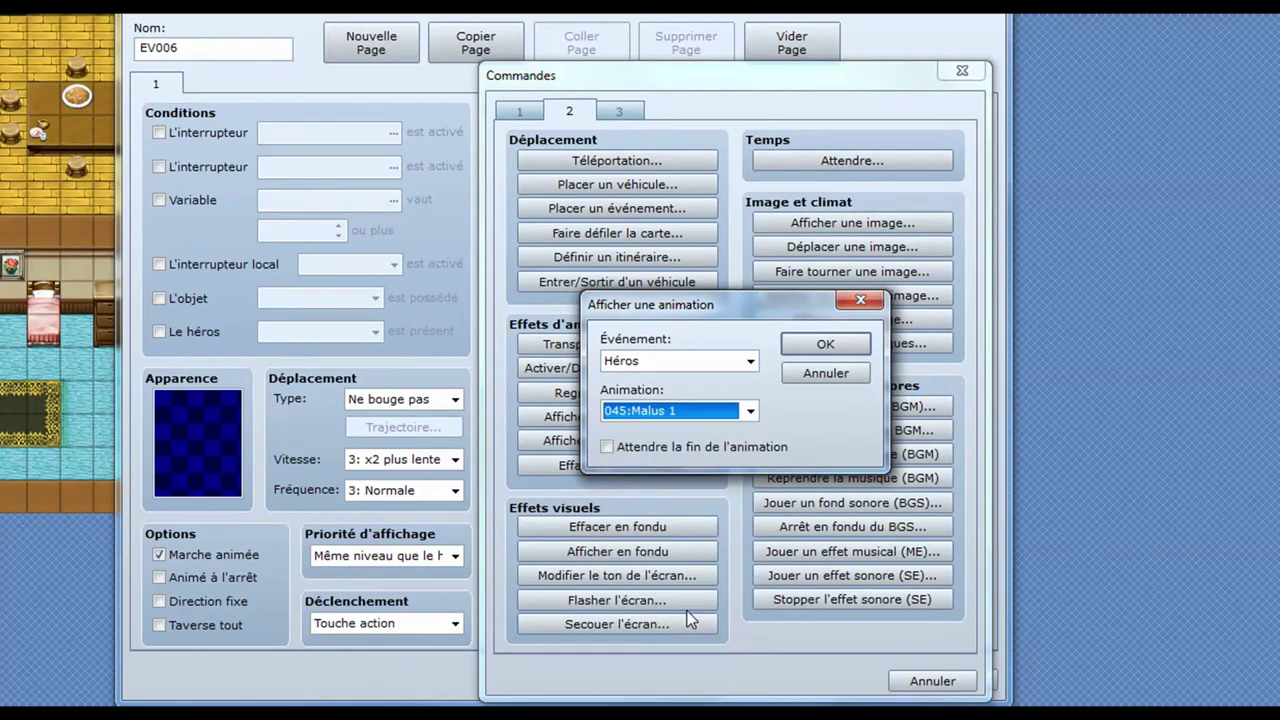
pyautogui.click(608, 448)
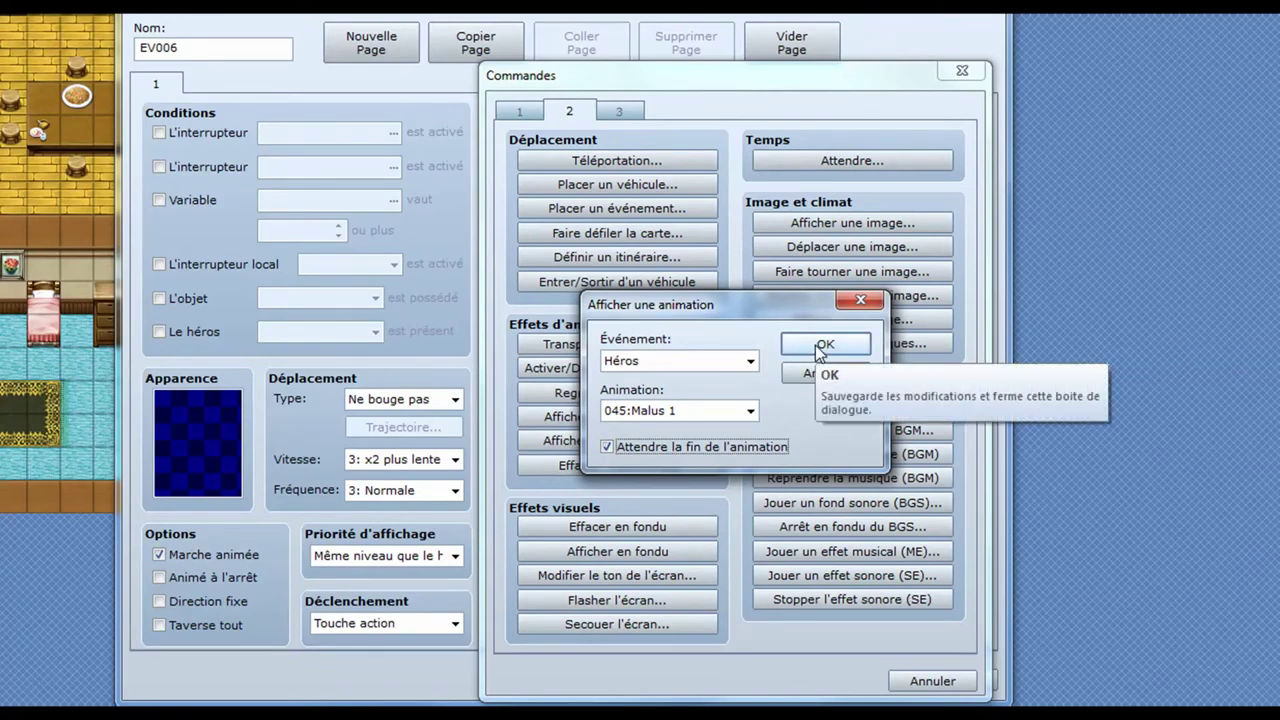
pyautogui.click(821, 346)
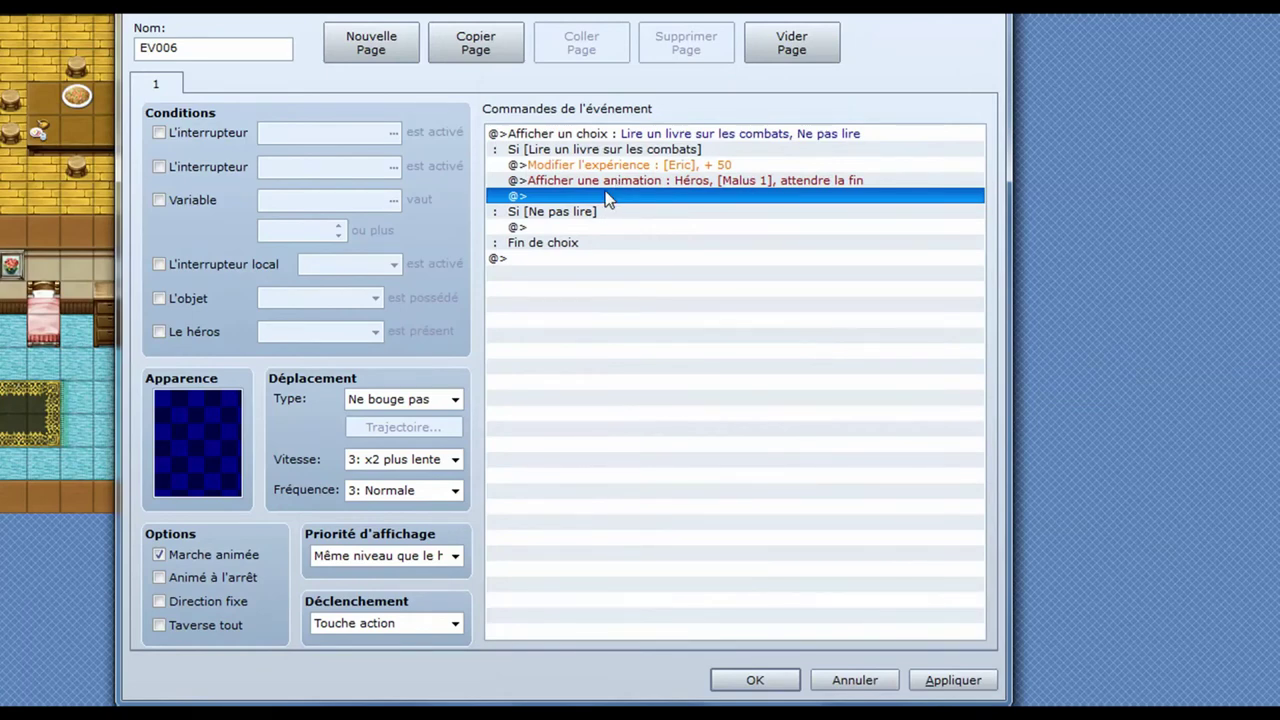
# Start a message command after the animation with the text "Vous gagnez 50 XP." on its second line
pyautogui.doubleClick(599, 196)
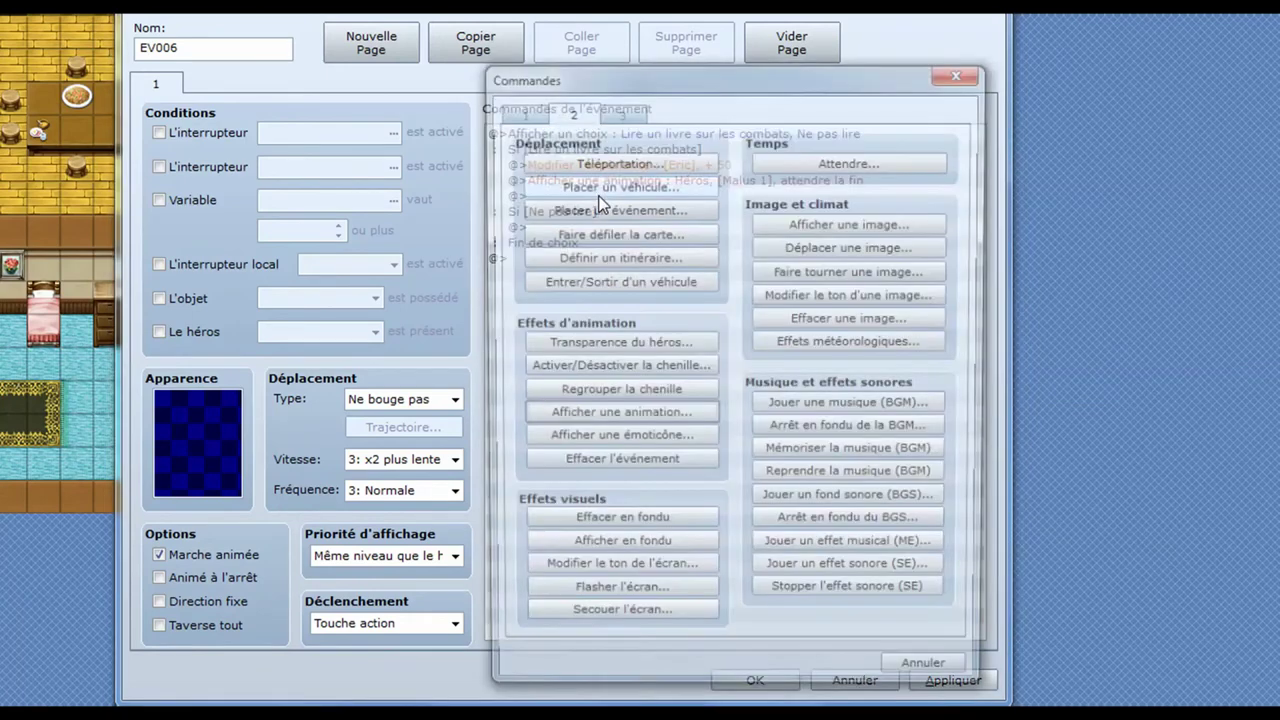
pyautogui.click(522, 110)
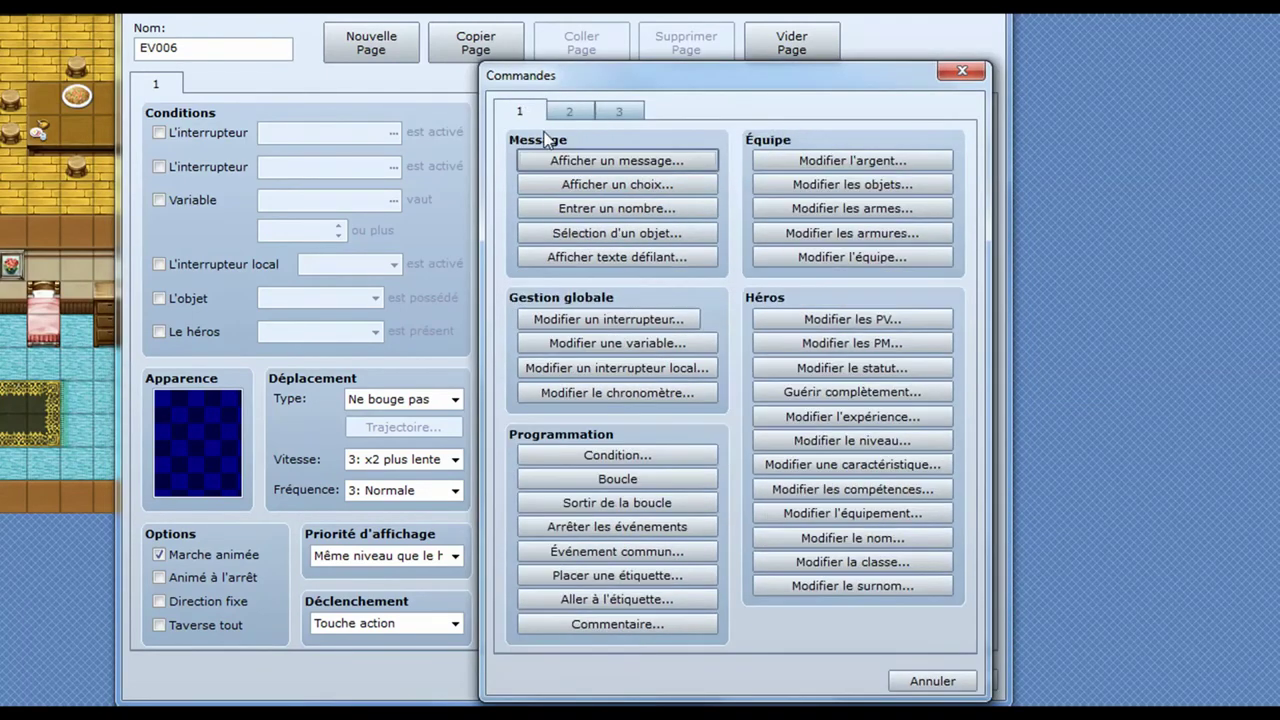
pyautogui.click(545, 162)
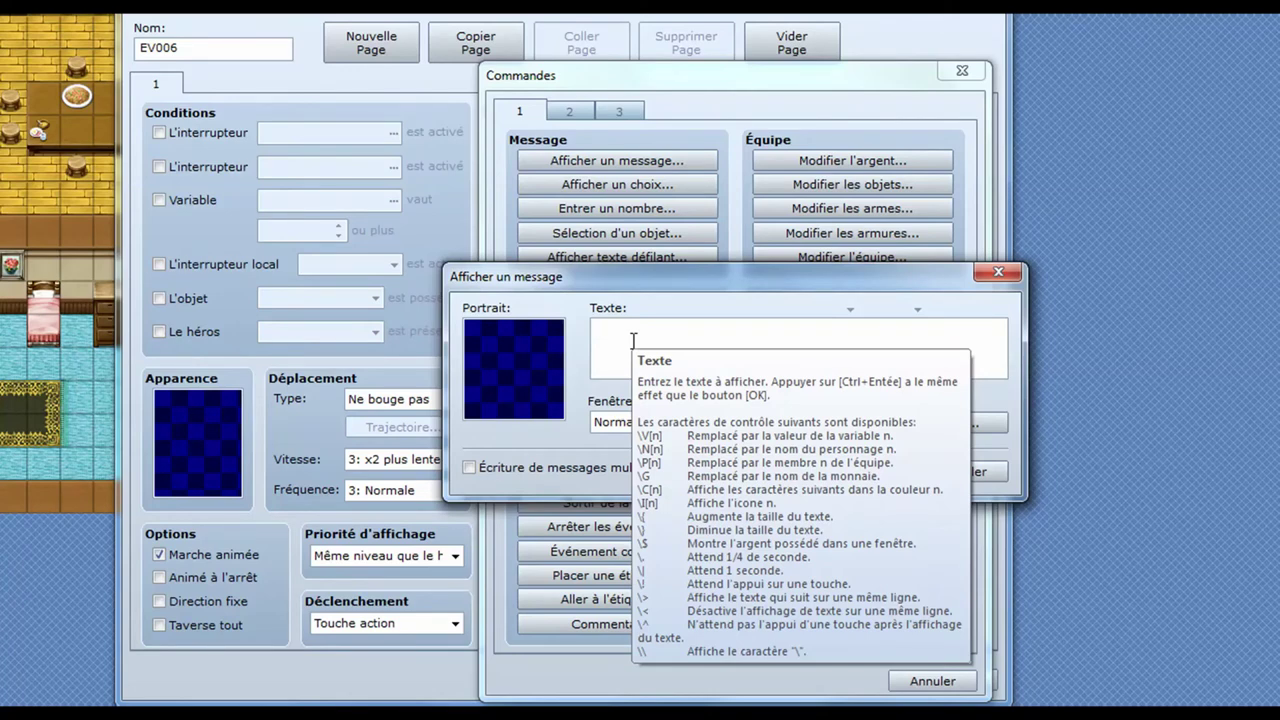
pyautogui.write('Vous gagnez 50 XP.')
pyautogui.click(597, 329)
pyautogui.press('Return')
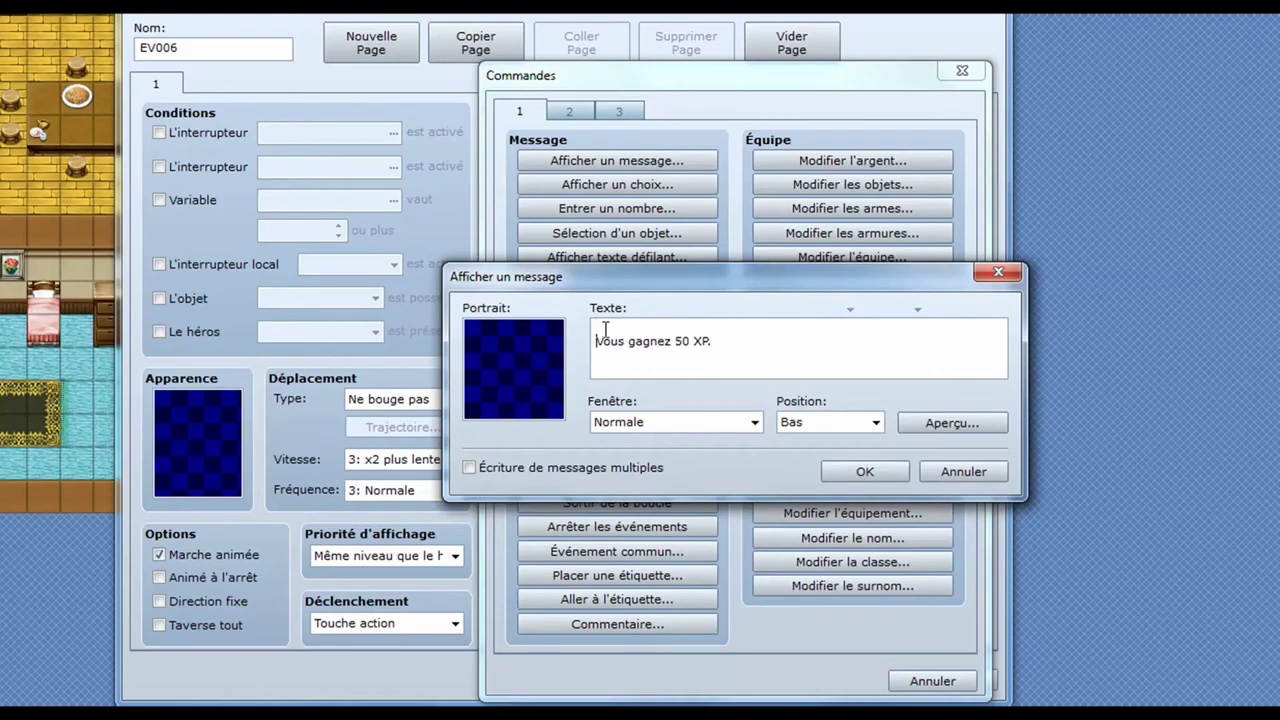
# Set the message's position to Centre and preview the message window
pyautogui.click(866, 430)
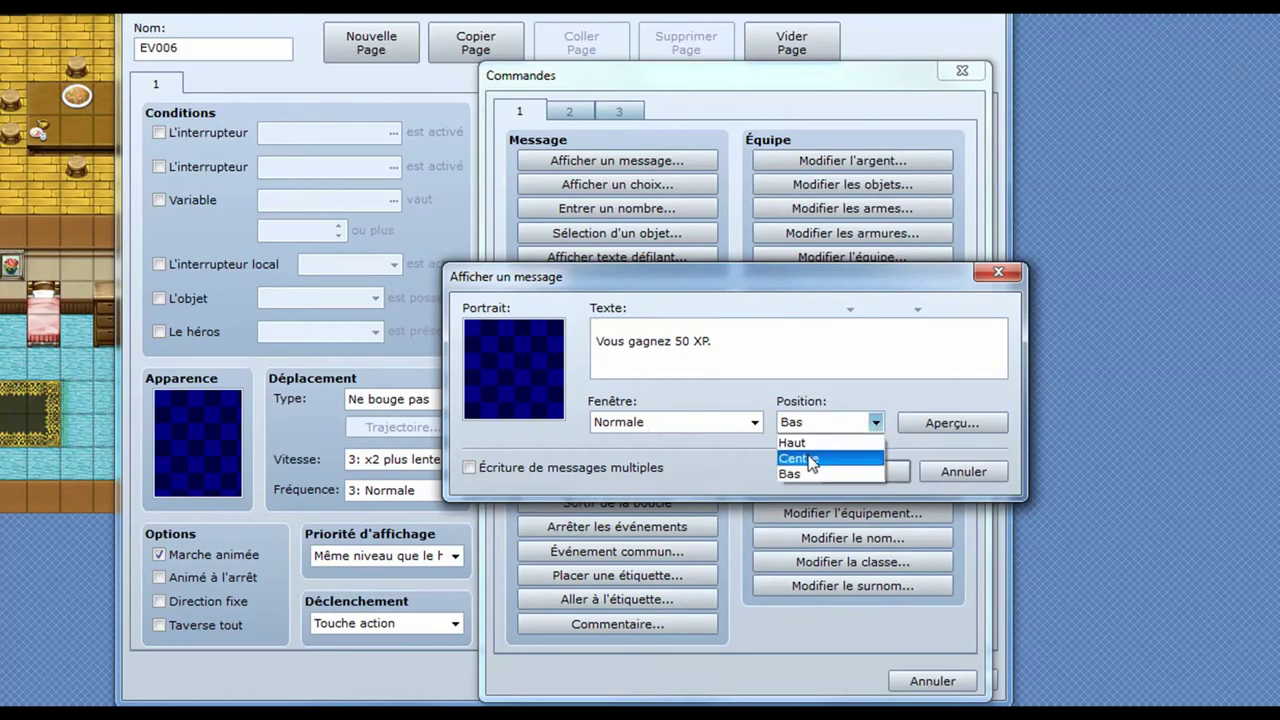
pyautogui.click(812, 454)
pyautogui.click(956, 425)
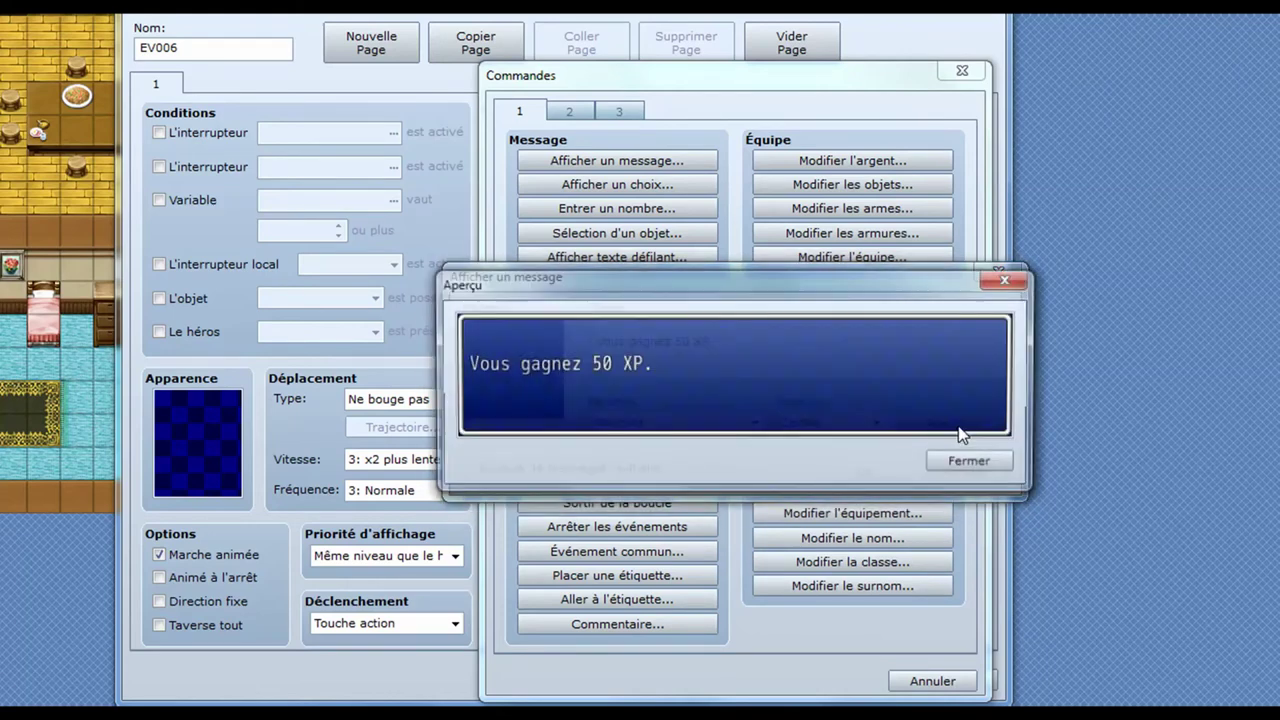
pyautogui.click(953, 462)
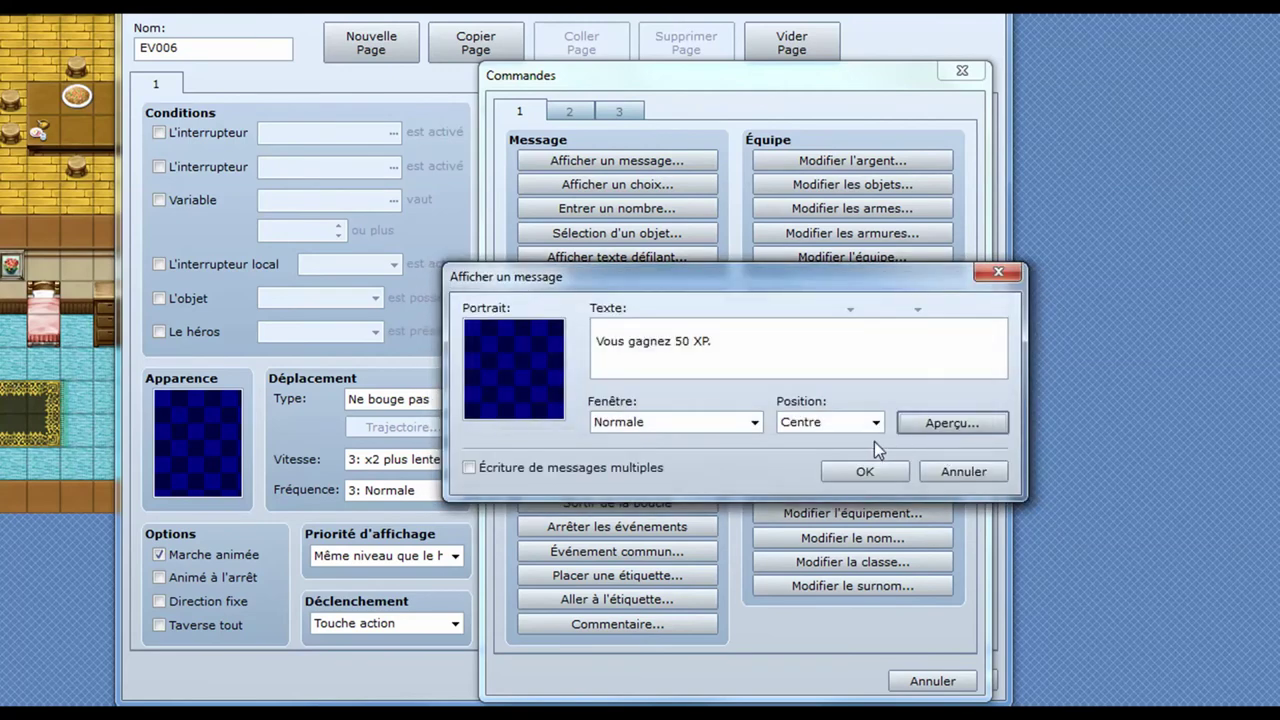
# Confirm the XP message and add a command below it that activates local switch A in the "Lire un livre sur les combats" branch
pyautogui.click(866, 467)
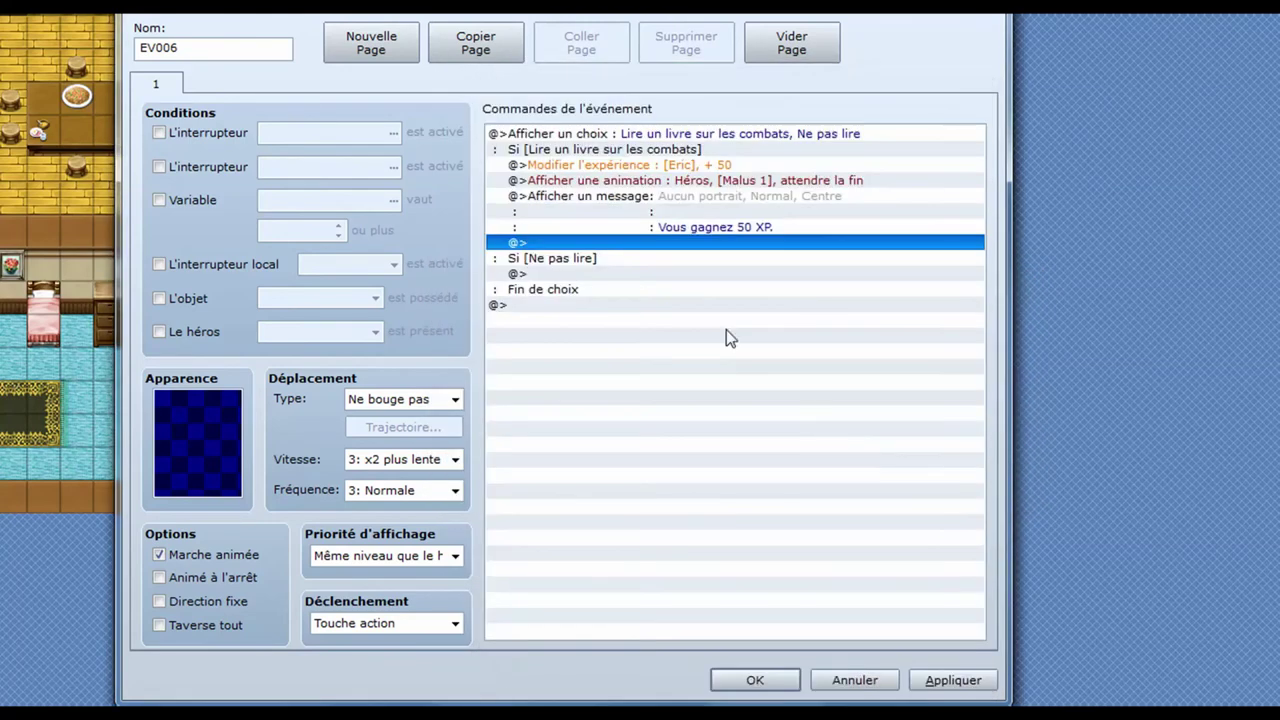
pyautogui.doubleClick(573, 245)
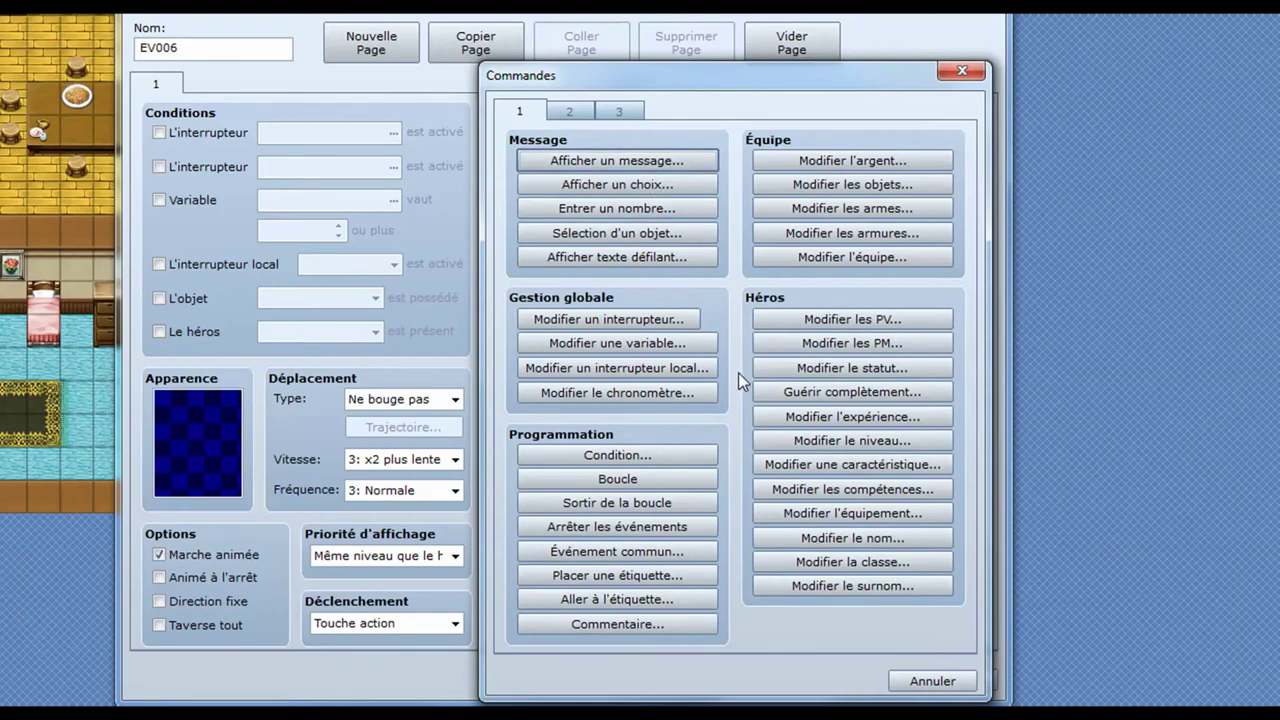
pyautogui.click(657, 370)
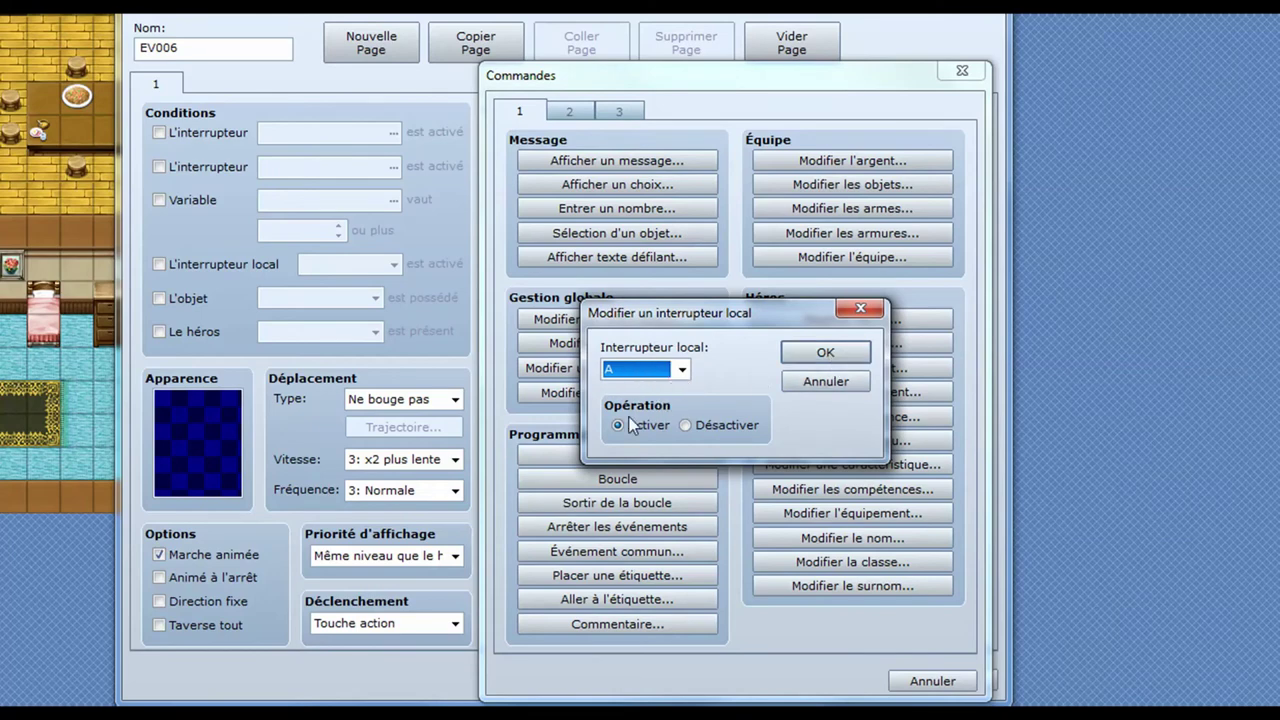
pyautogui.click(807, 356)
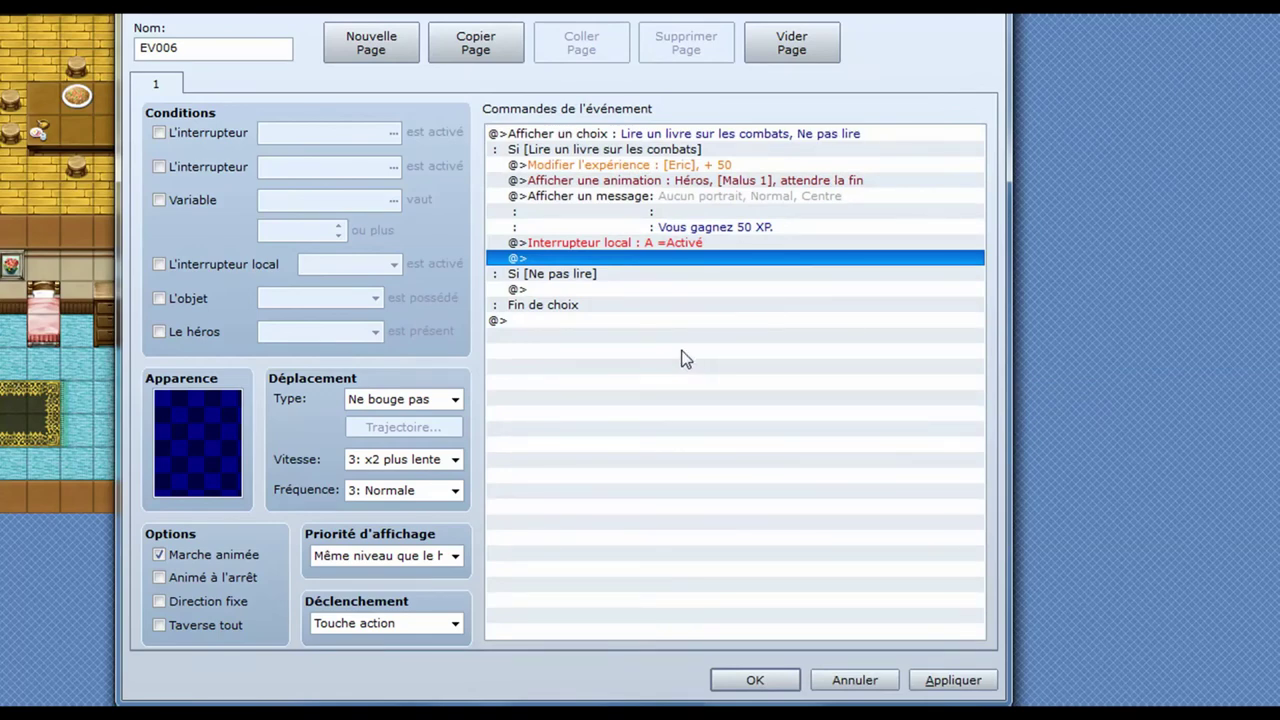
# Add a second event page conditioned on local switch A and start a message command in it with the text "J'ai déjà lu ce livre !"
pyautogui.click(370, 44)
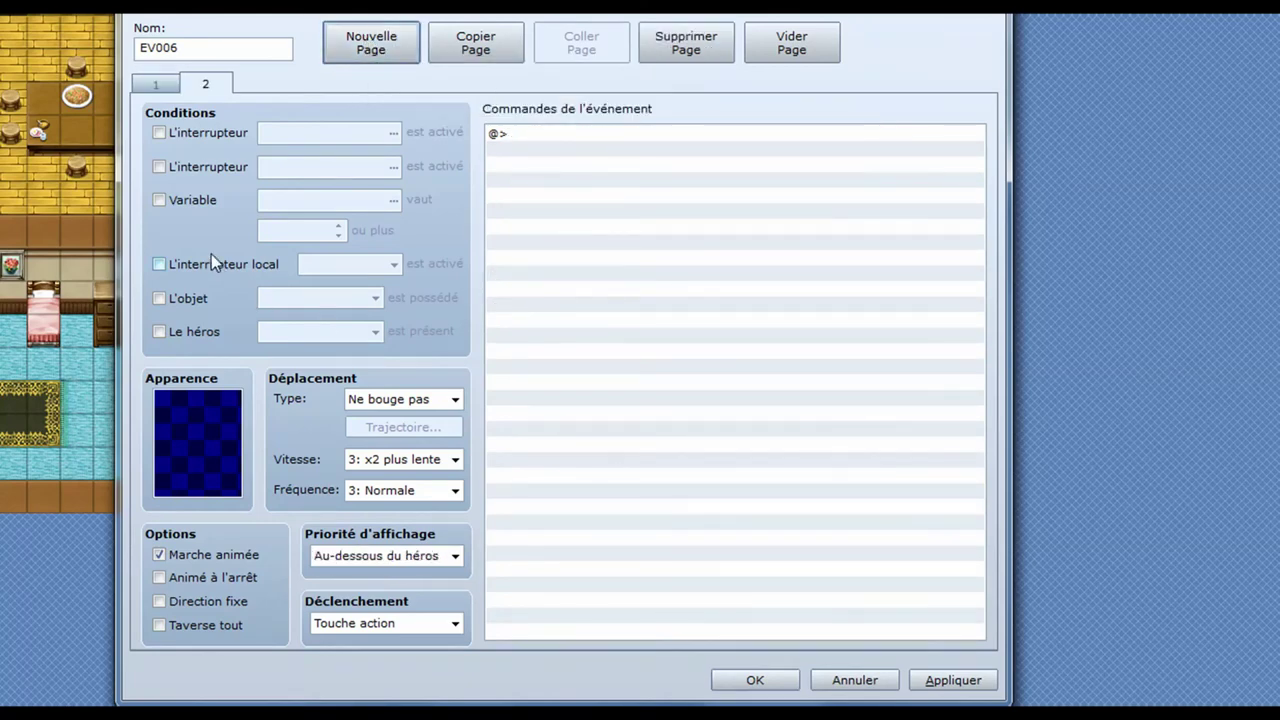
pyautogui.click(158, 264)
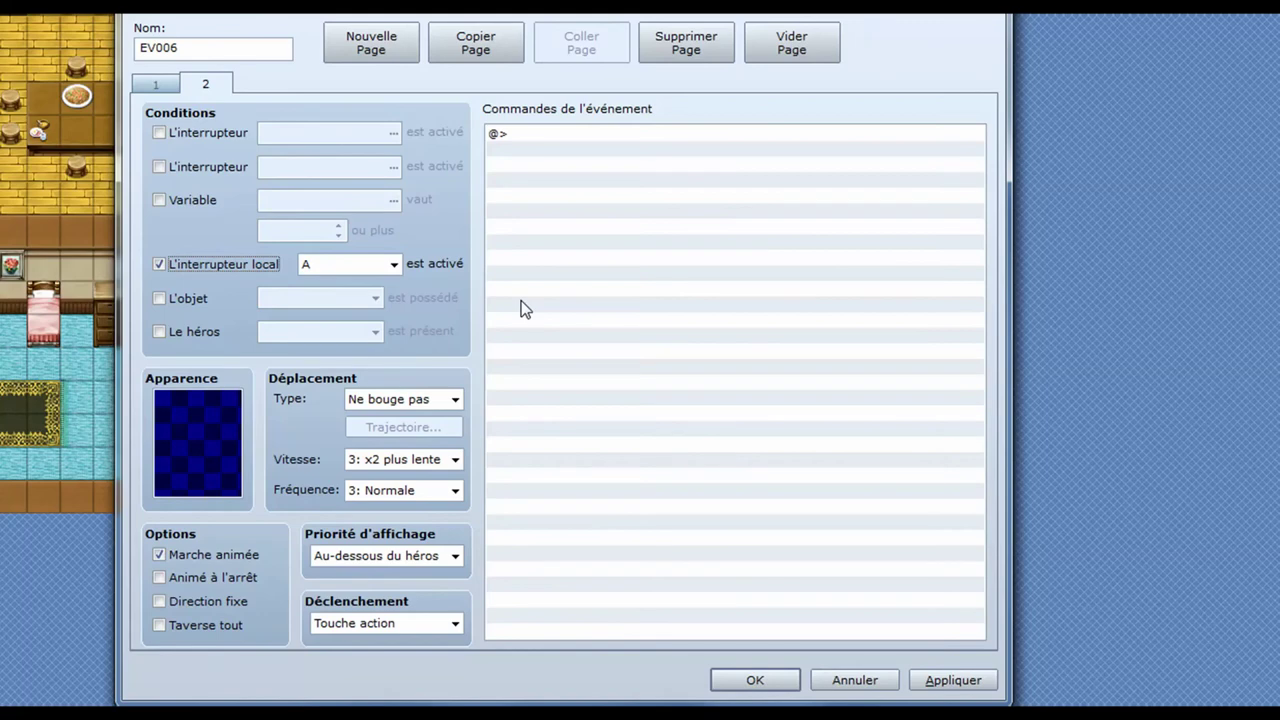
pyautogui.doubleClick(560, 132)
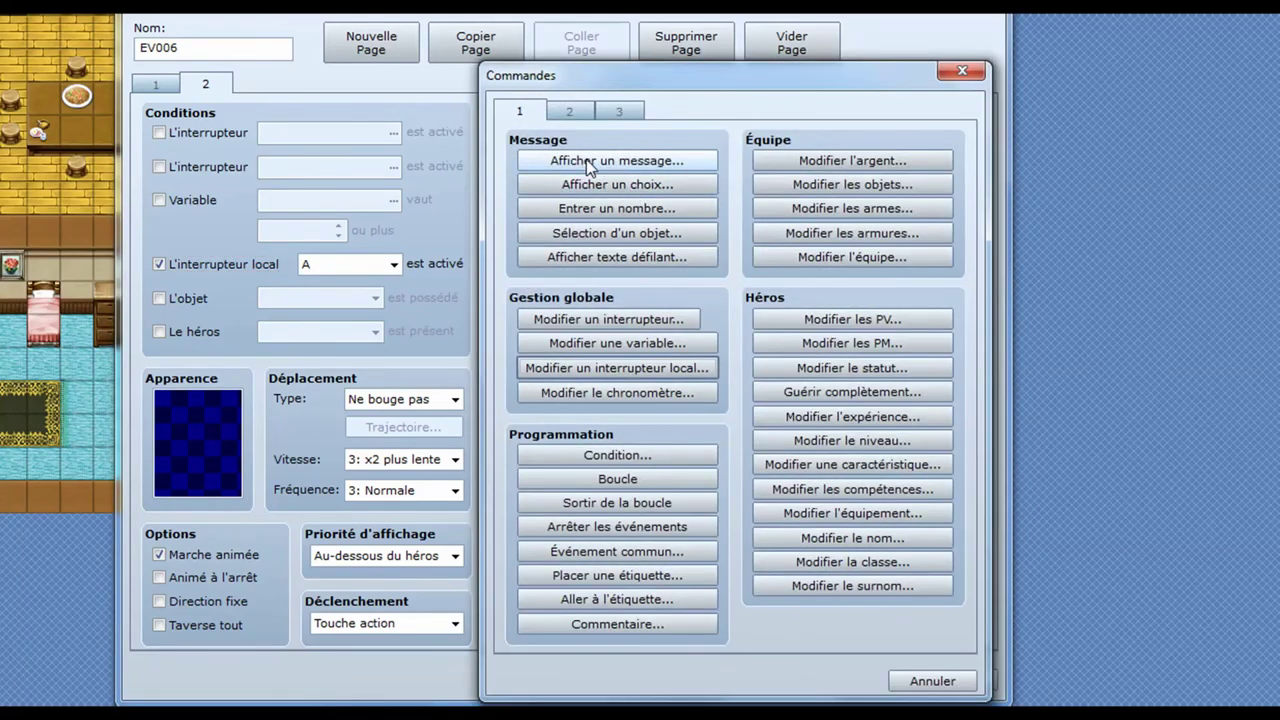
pyautogui.click(586, 159)
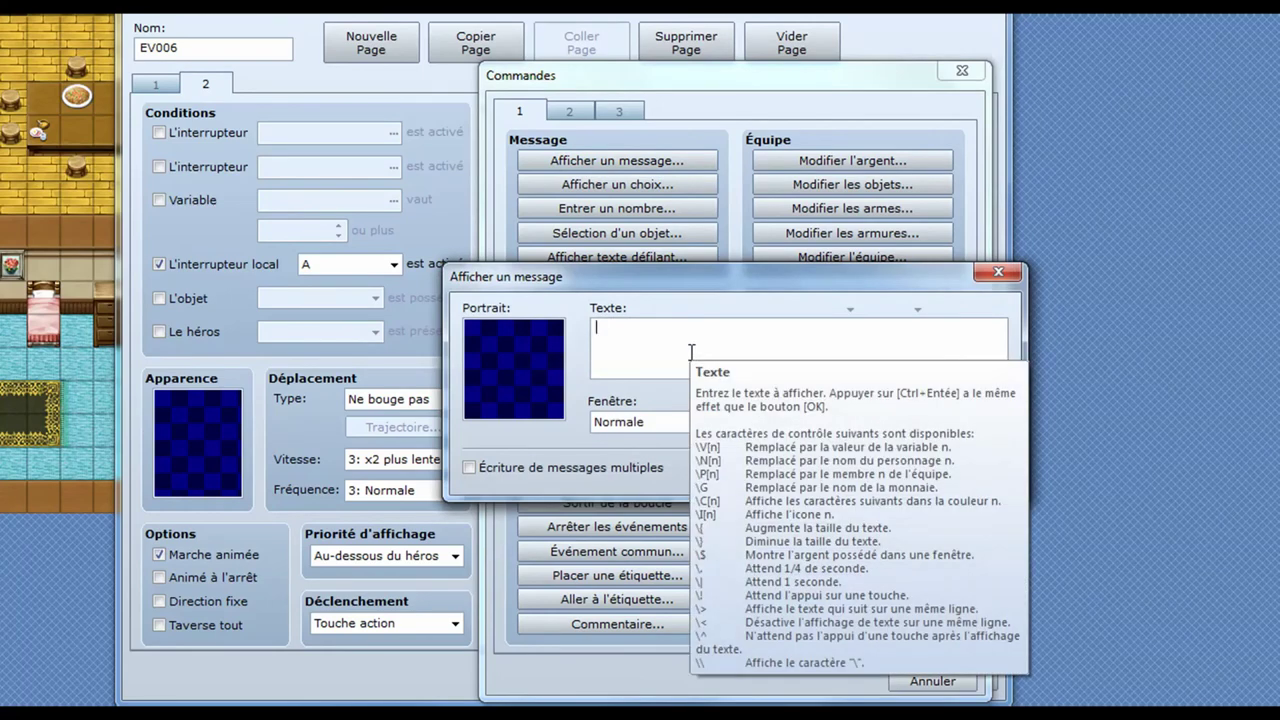
pyautogui.write("J'ai déjà lu ce livre ")
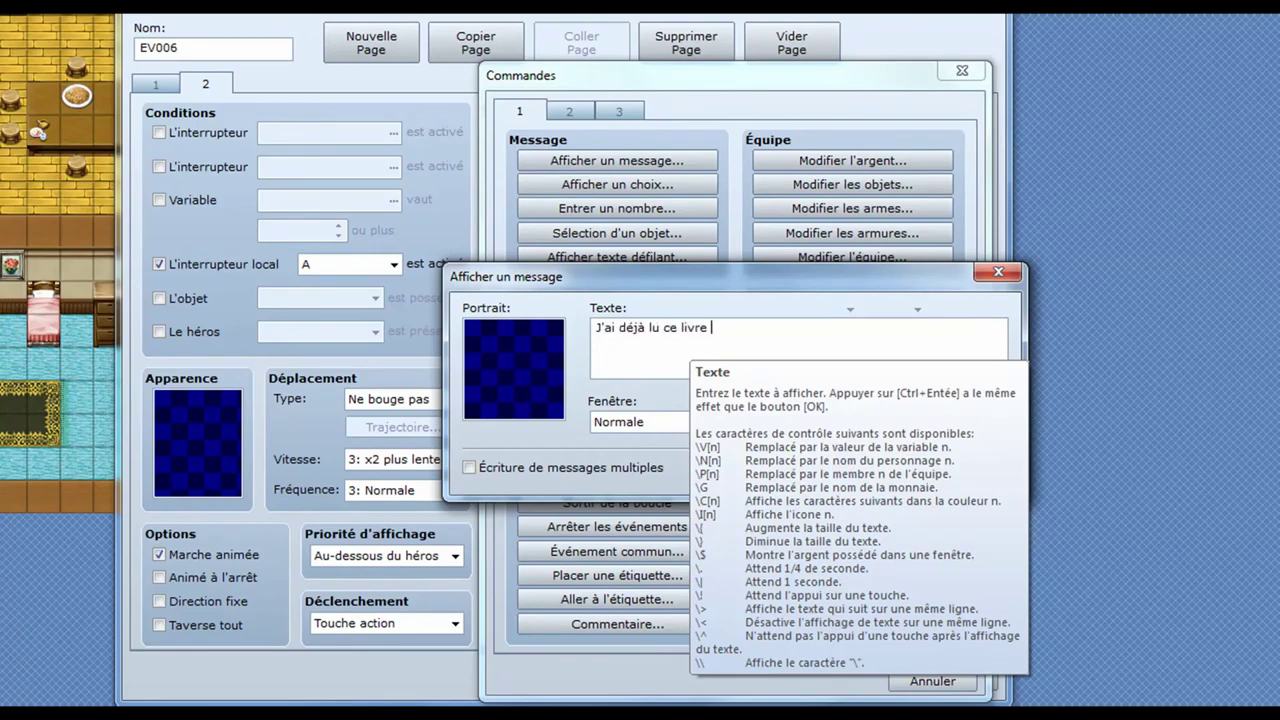
pyautogui.write('!')
# Give the message the "Bande sombre" window style and the first Actor1 portrait, and add it to the page's commands
pyautogui.click(626, 422)
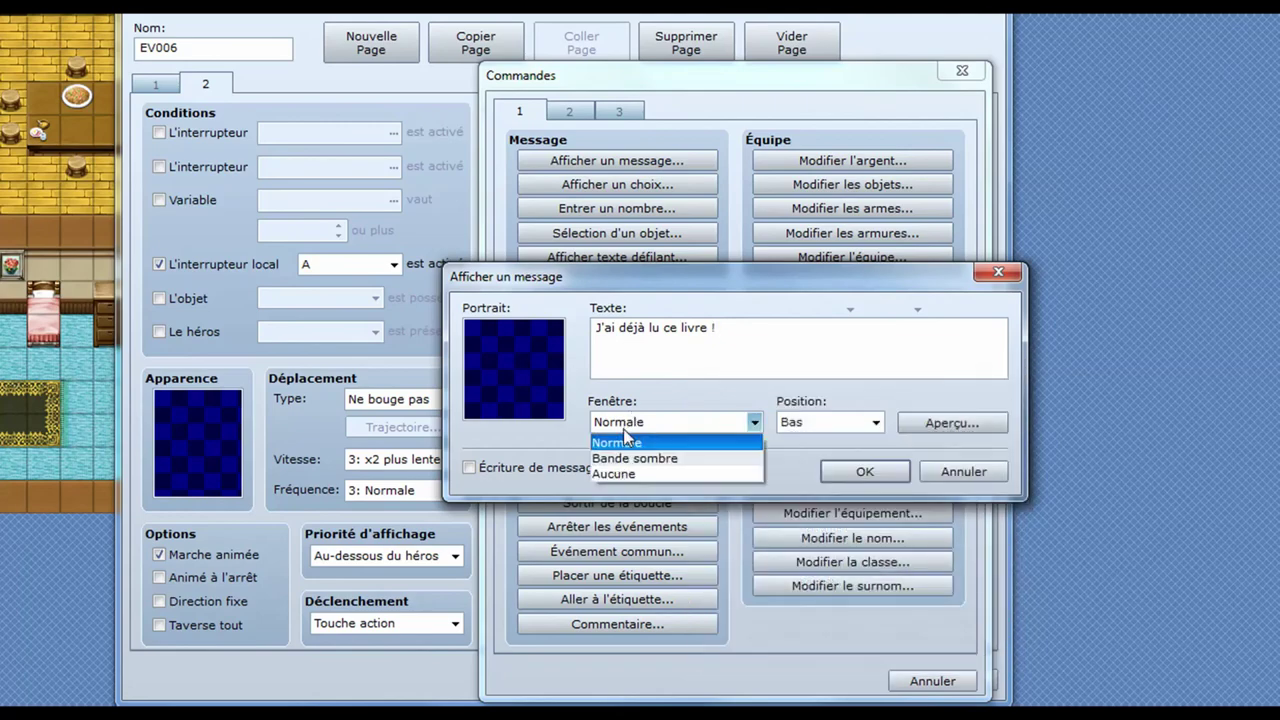
pyautogui.click(634, 458)
pyautogui.doubleClick(519, 367)
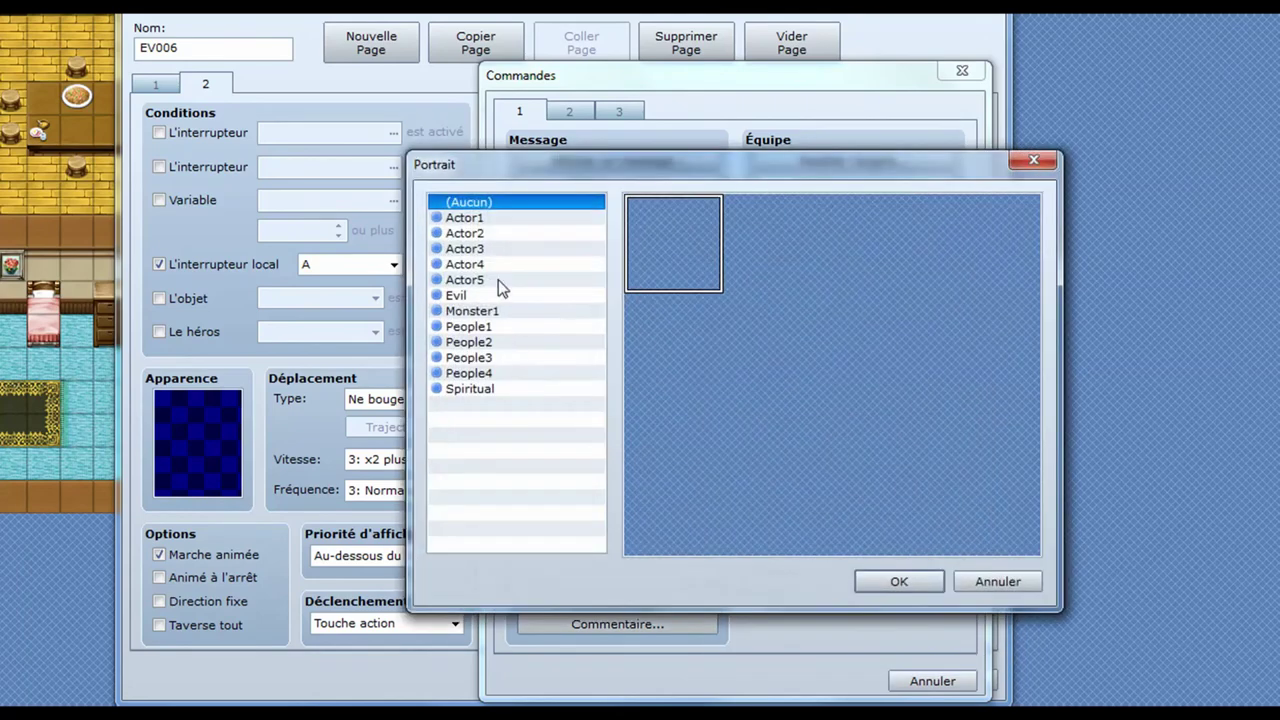
pyautogui.click(482, 219)
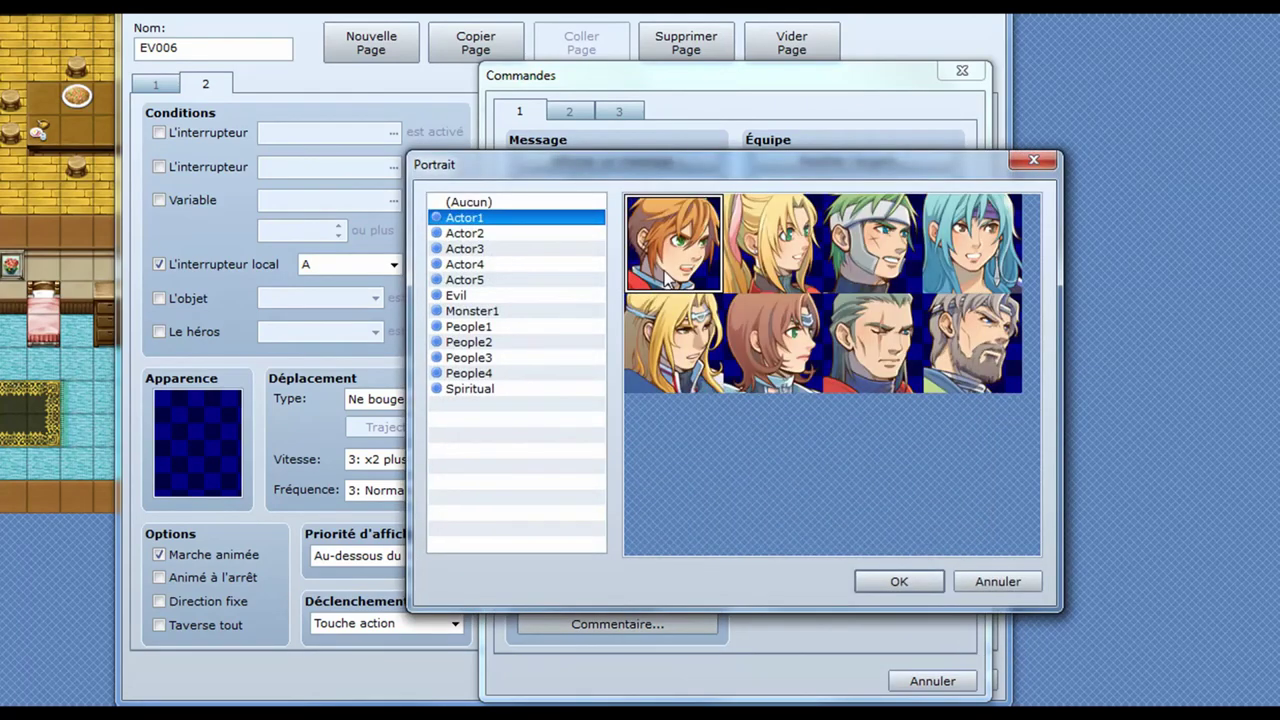
pyautogui.click(880, 580)
pyautogui.click(865, 472)
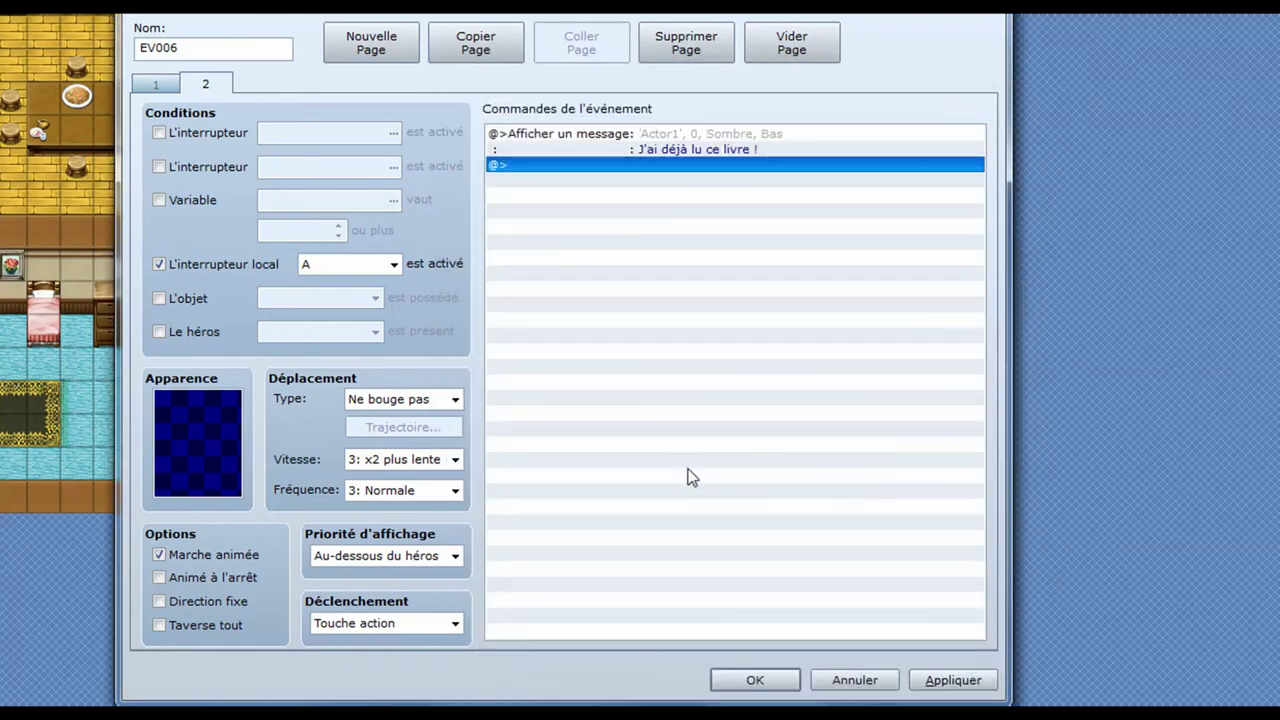
# Set the second page's display priority to "Même niveau que le héros" and save the event
pyautogui.click(345, 557)
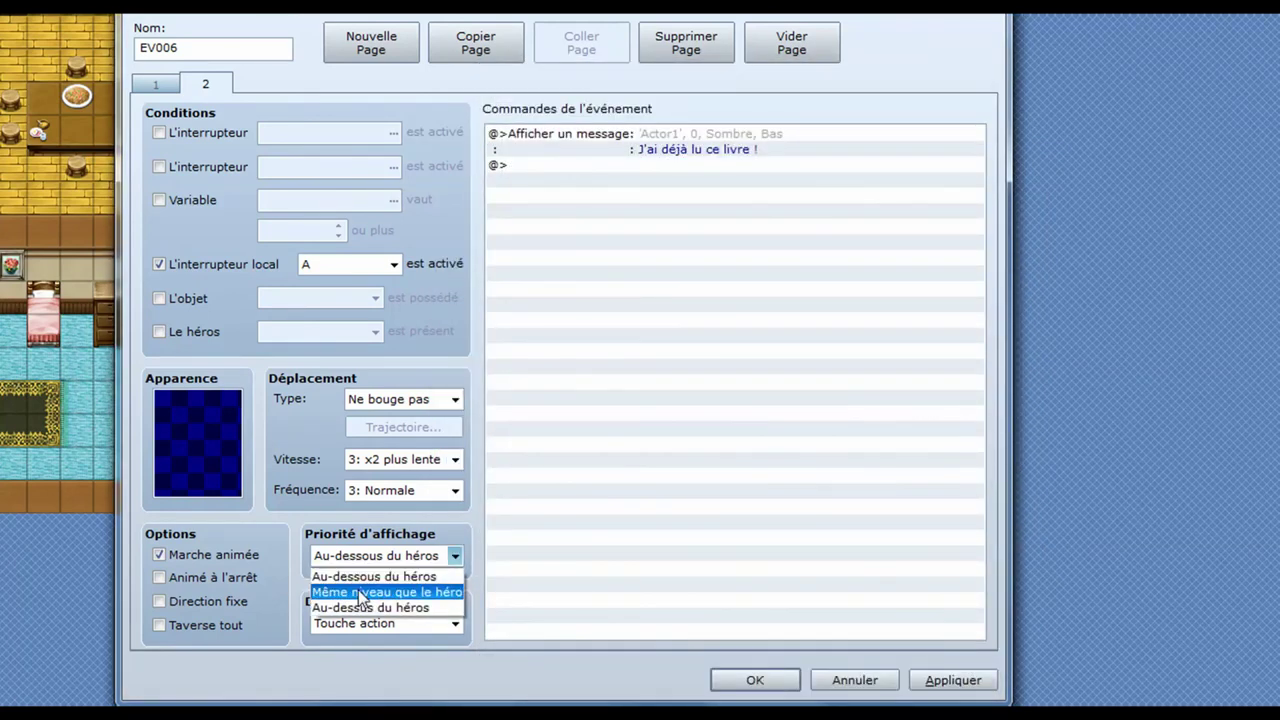
pyautogui.click(358, 592)
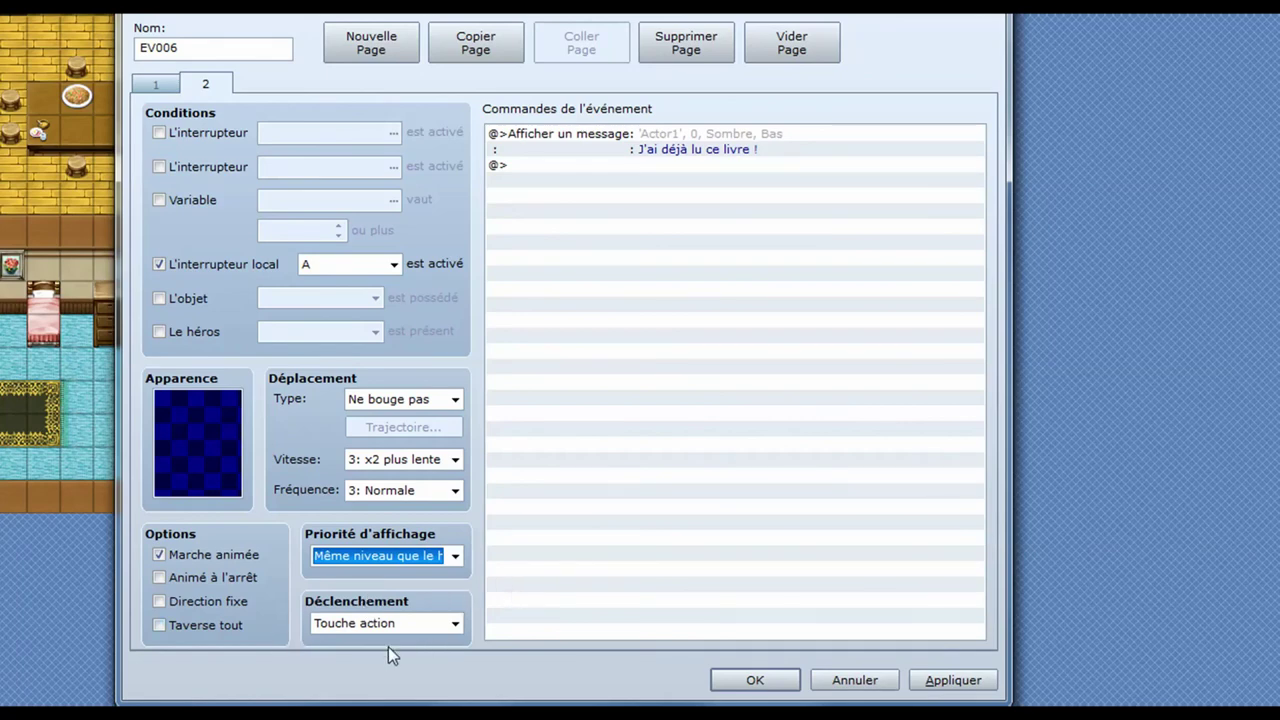
pyautogui.click(750, 680)
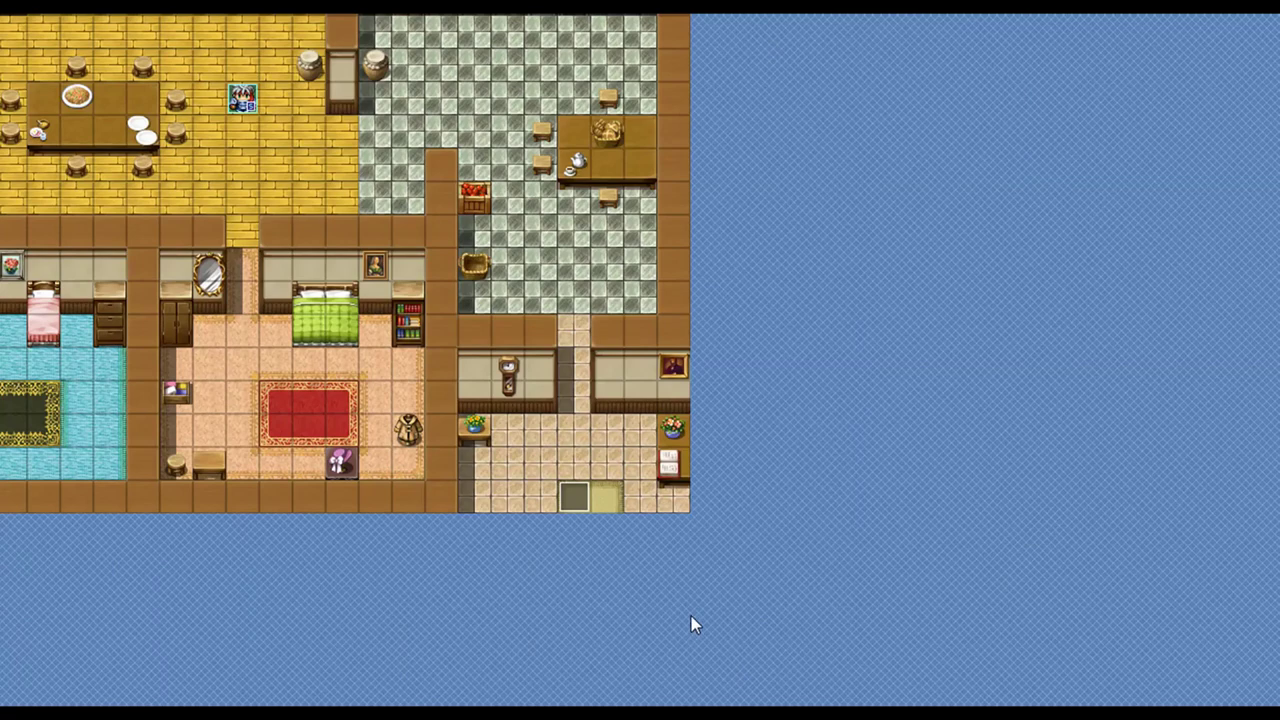